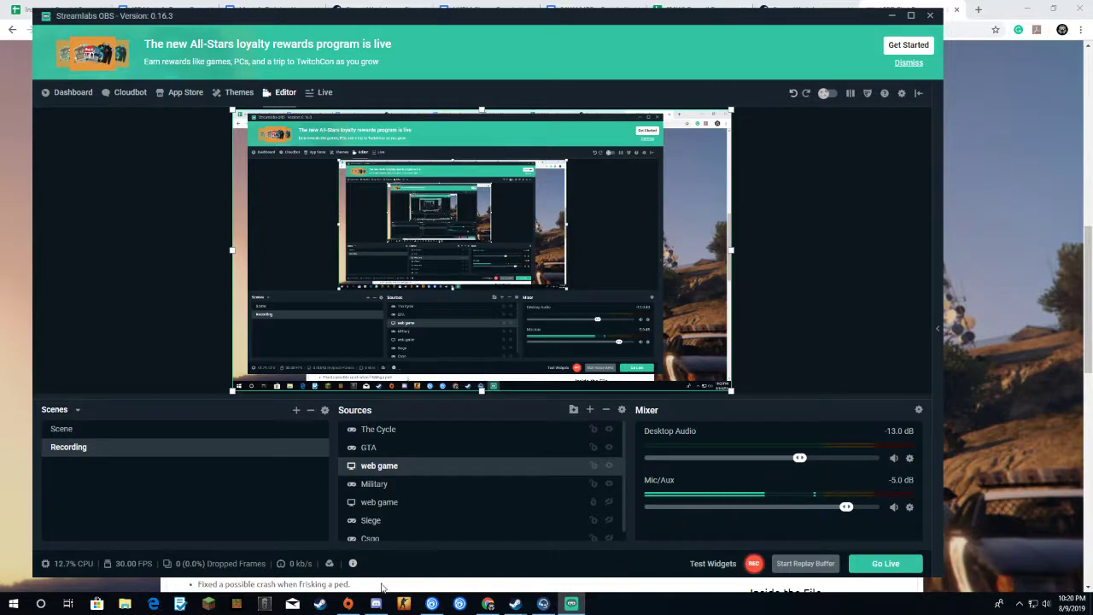
Switch to Chrome and request the download of LSPD First Response 0.4.3 (Build 7148) from its lcpdfr.com page
click(448, 588)
scroll(888, 322, up, 10)
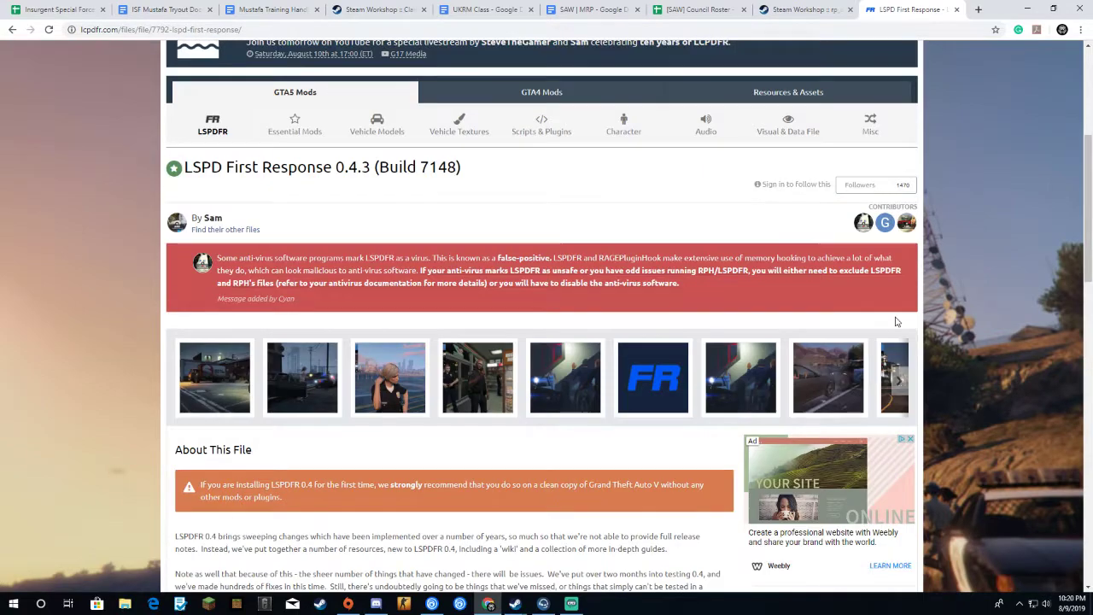
scroll(888, 323, down, 5)
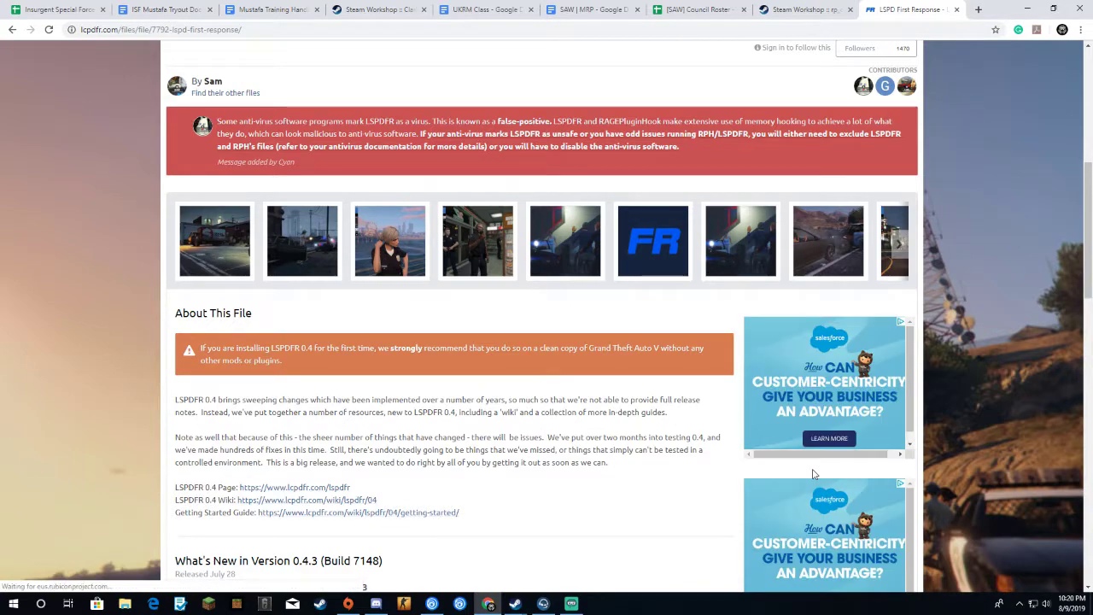
scroll(814, 472, down, 3)
click(823, 452)
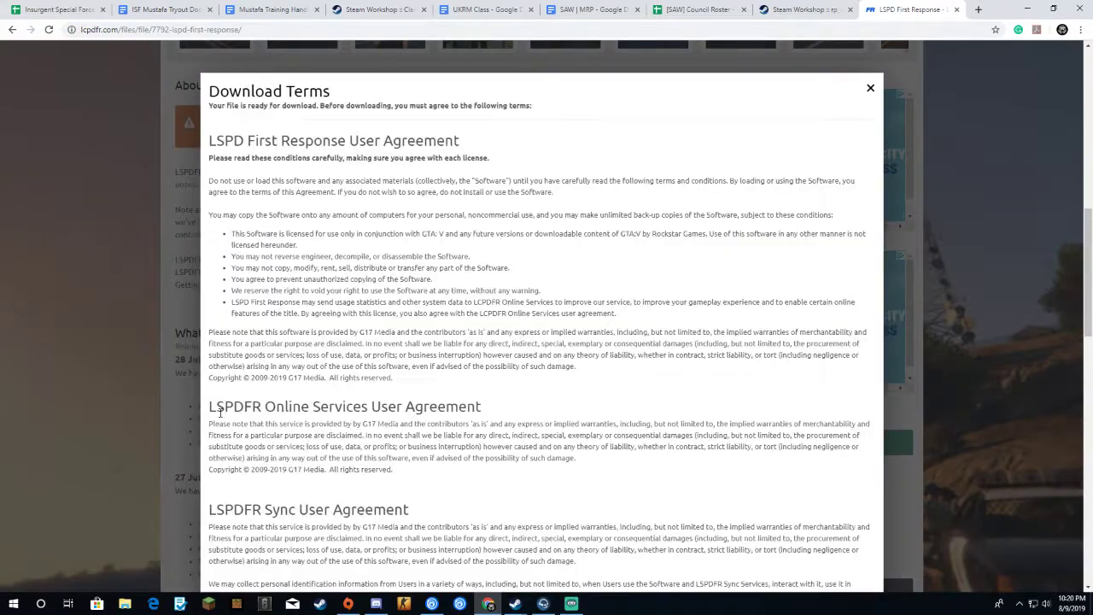
Go through the LSPD First Response download terms to the end and agree to them
scroll(425, 396, down, 12)
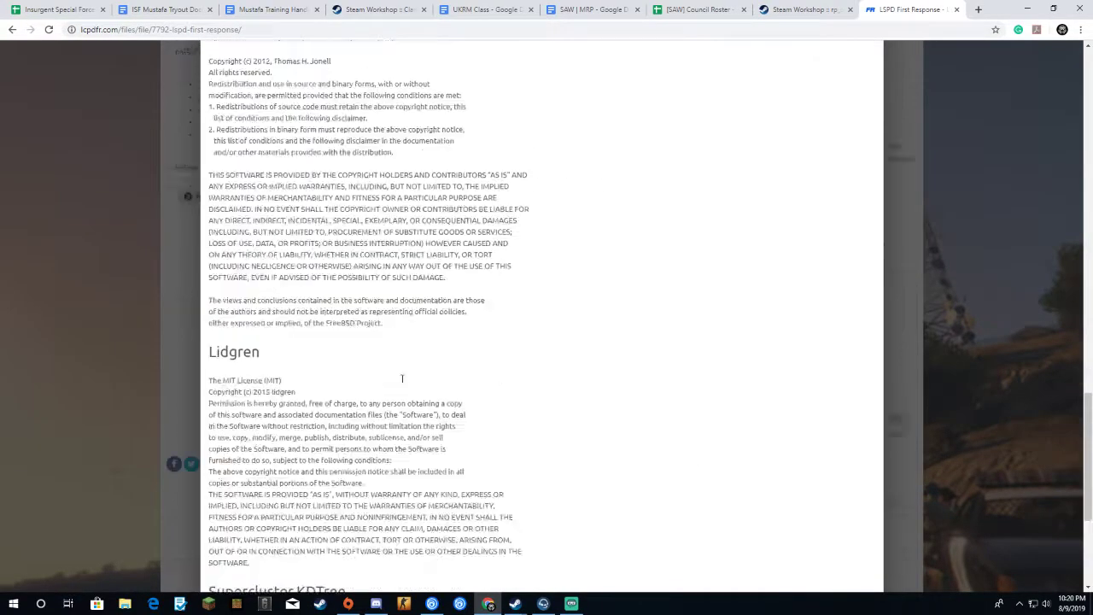
scroll(372, 399, down, 2)
click(820, 574)
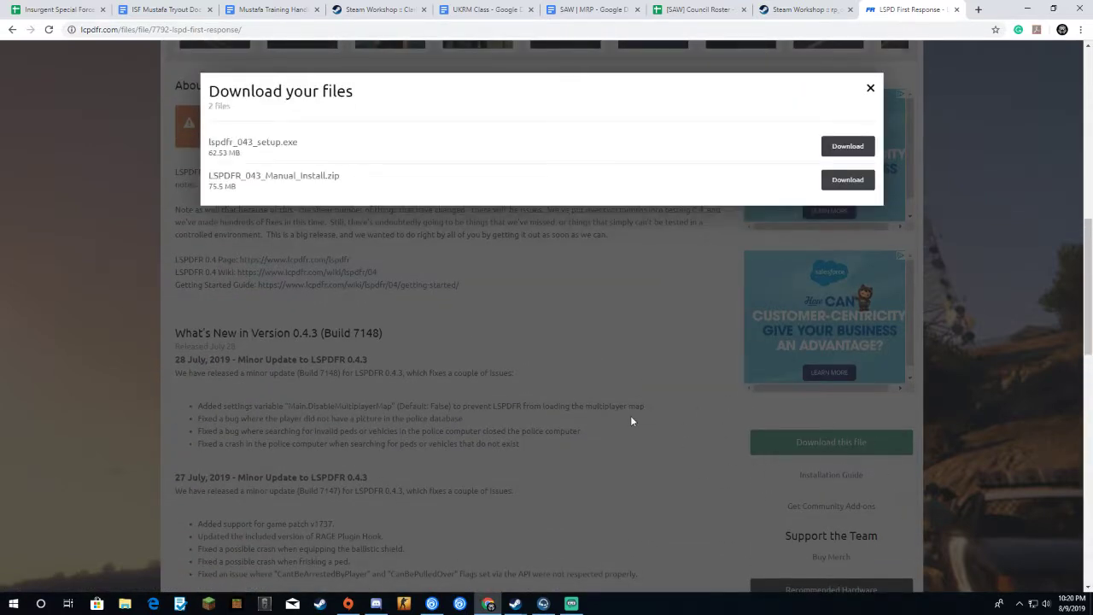
Download the installer file lspdfr_043_setup.exe rather than the manual install archive
scroll(611, 504, up, 1)
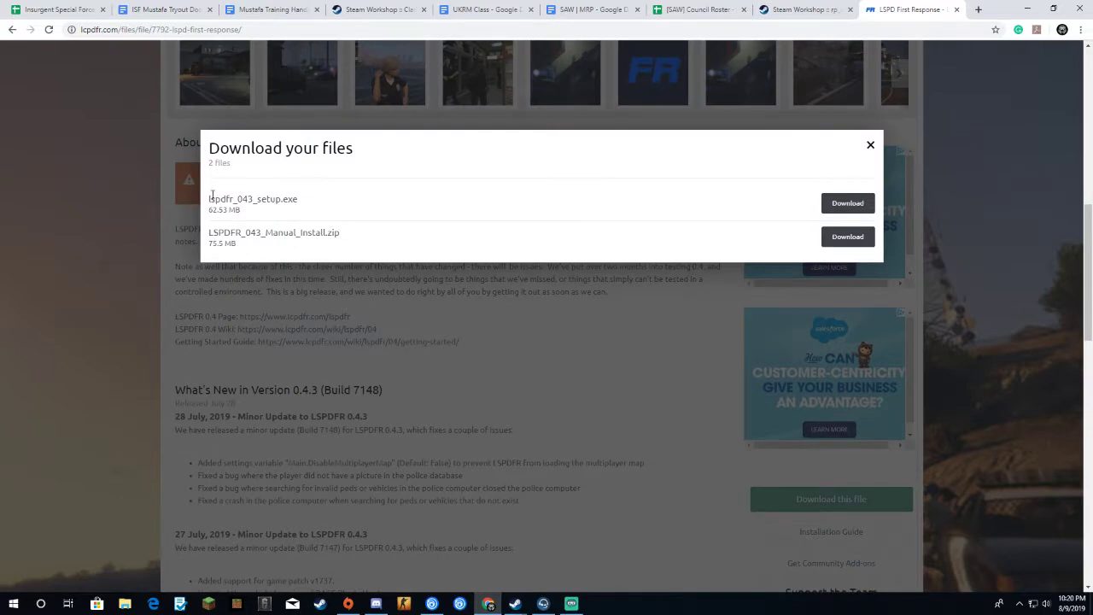
double_click(238, 203)
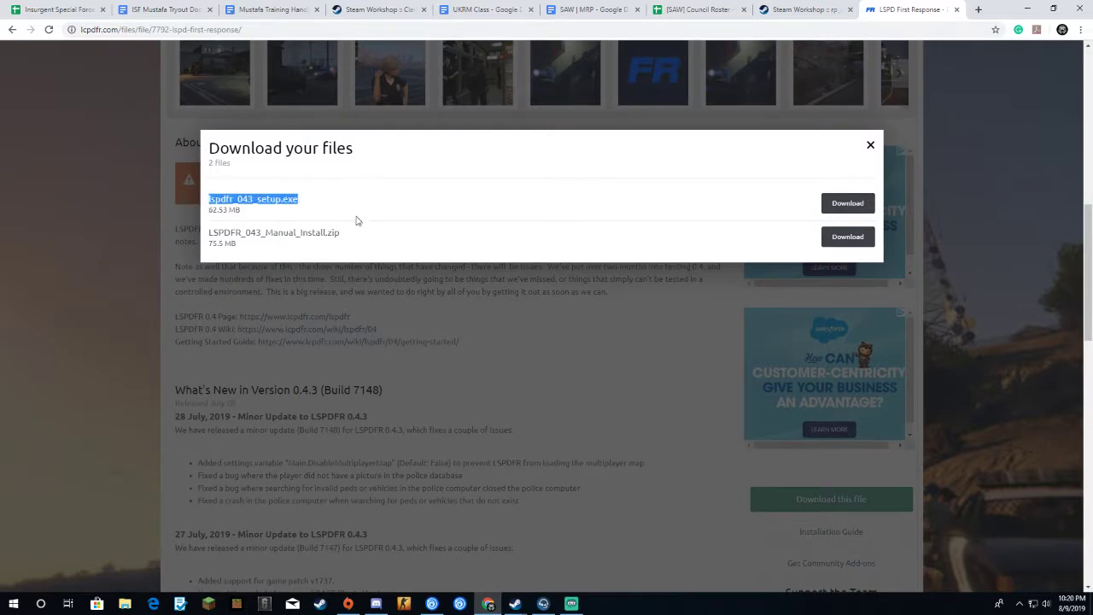
drag(364, 245, 203, 237)
click(412, 231)
drag(420, 233, 274, 239)
click(323, 197)
drag(213, 198, 333, 195)
click(334, 196)
click(860, 208)
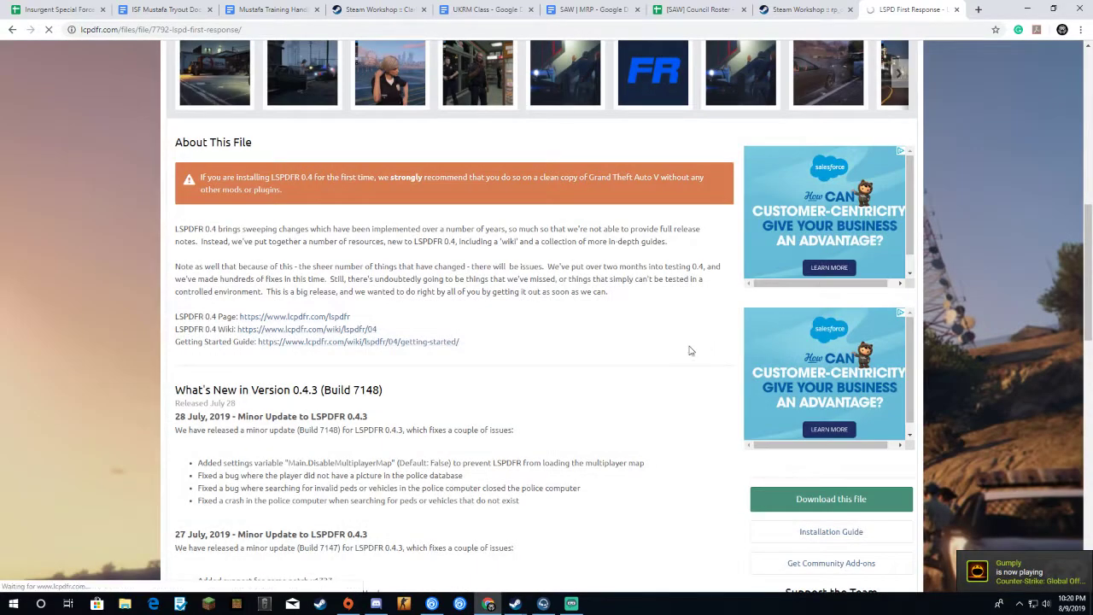
click(376, 604)
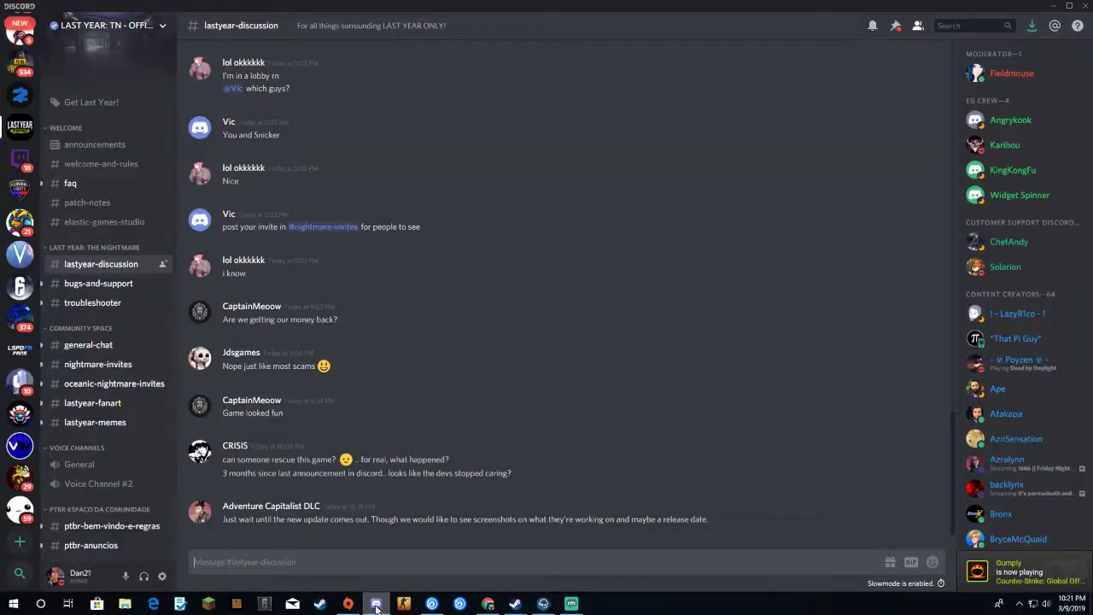
click(489, 603)
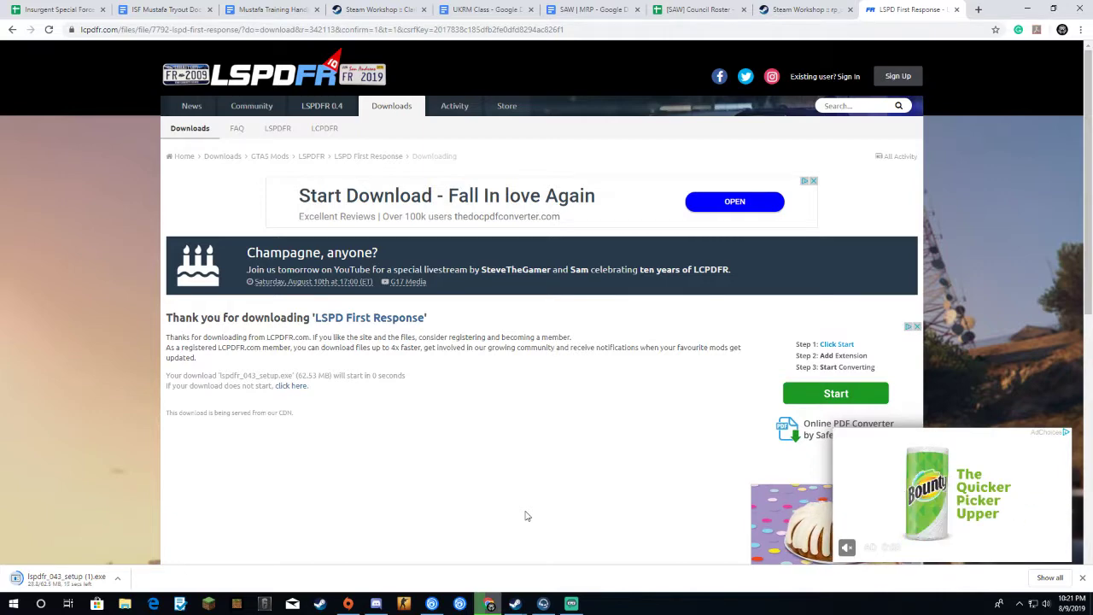
click(1085, 603)
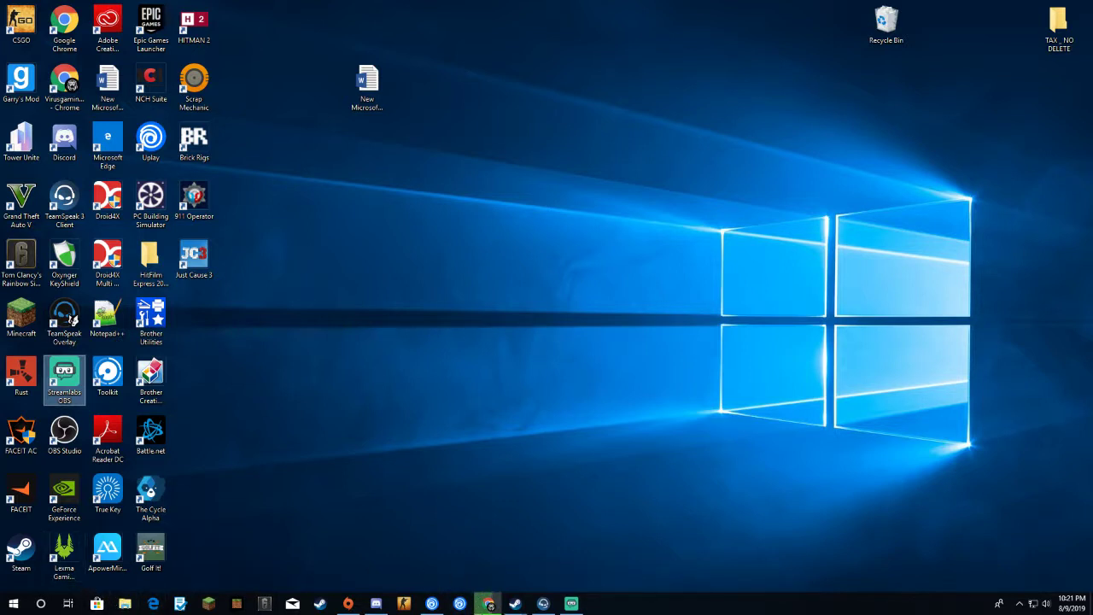
mouse_move(488, 603)
mouse_move(541, 607)
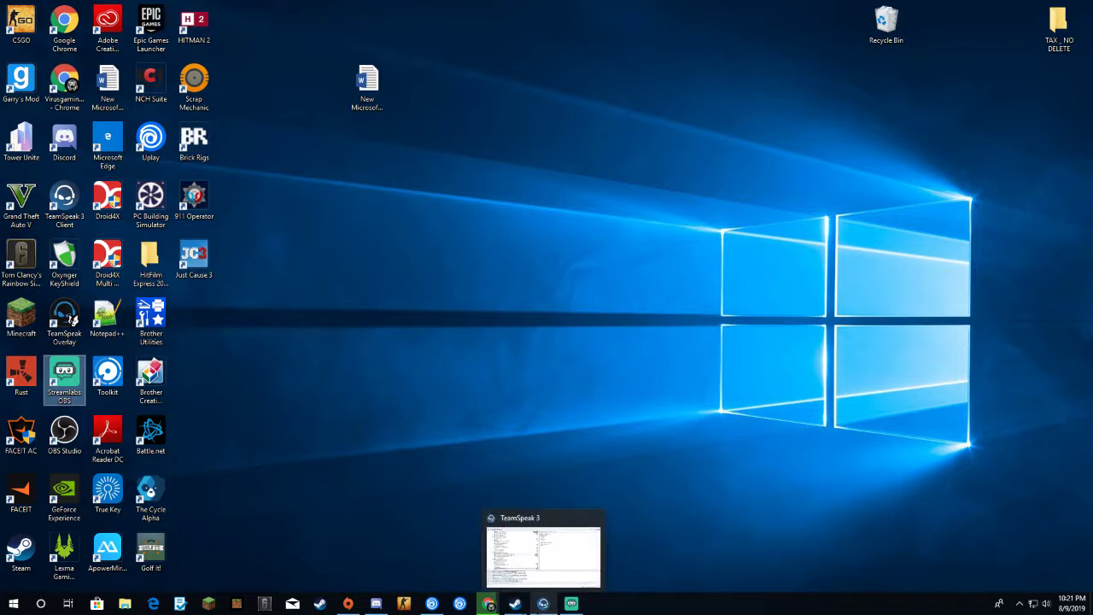
click(480, 607)
click(480, 607)
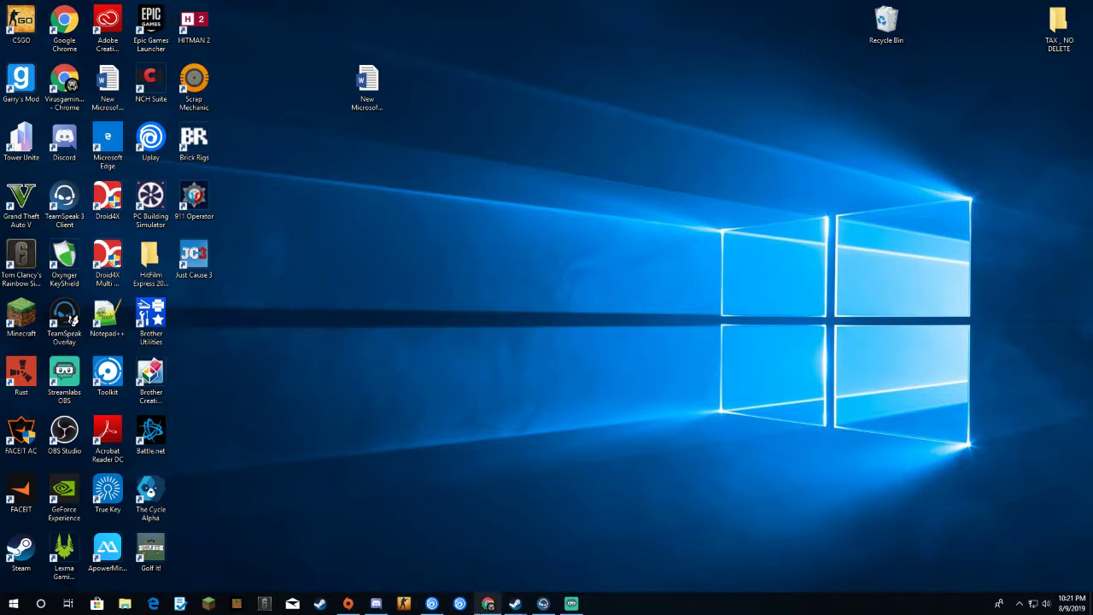
click(487, 603)
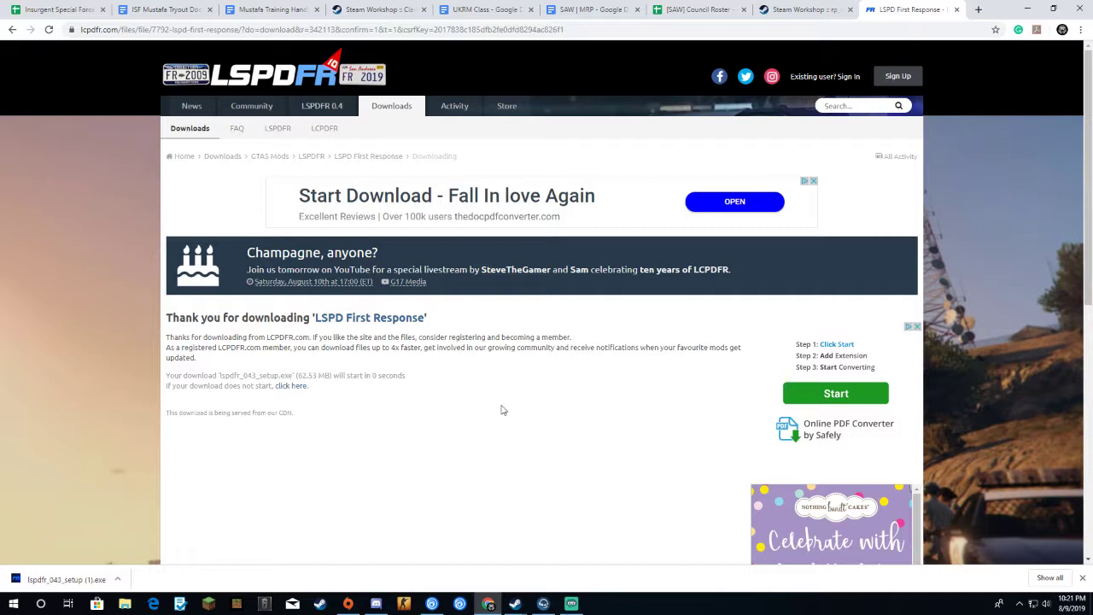
Run the downloaded LSPDFR setup file and choose English / English as the installer language
click(69, 579)
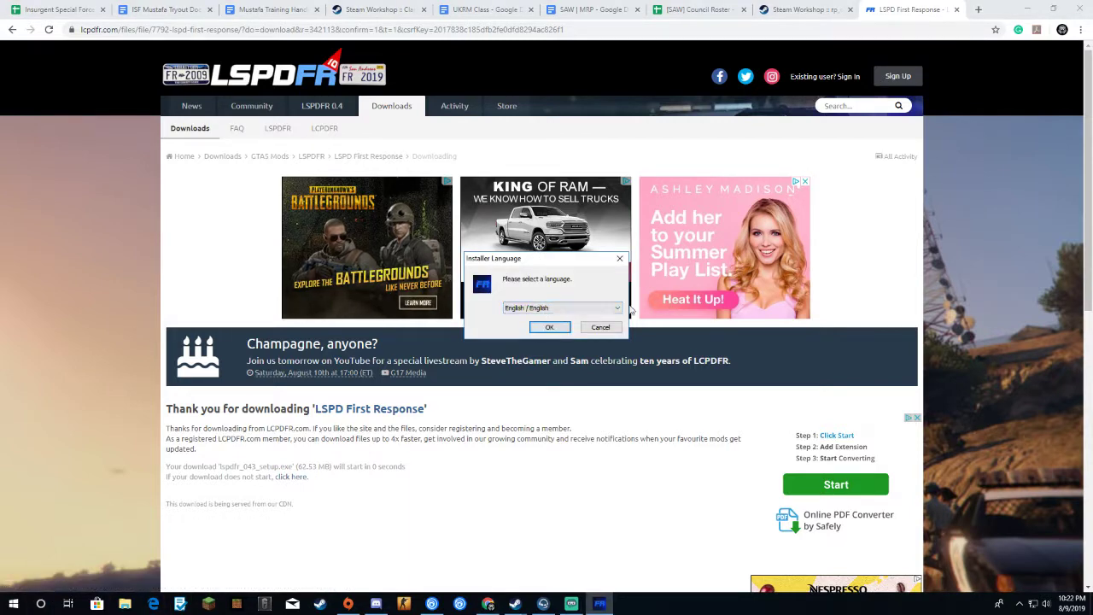
click(556, 308)
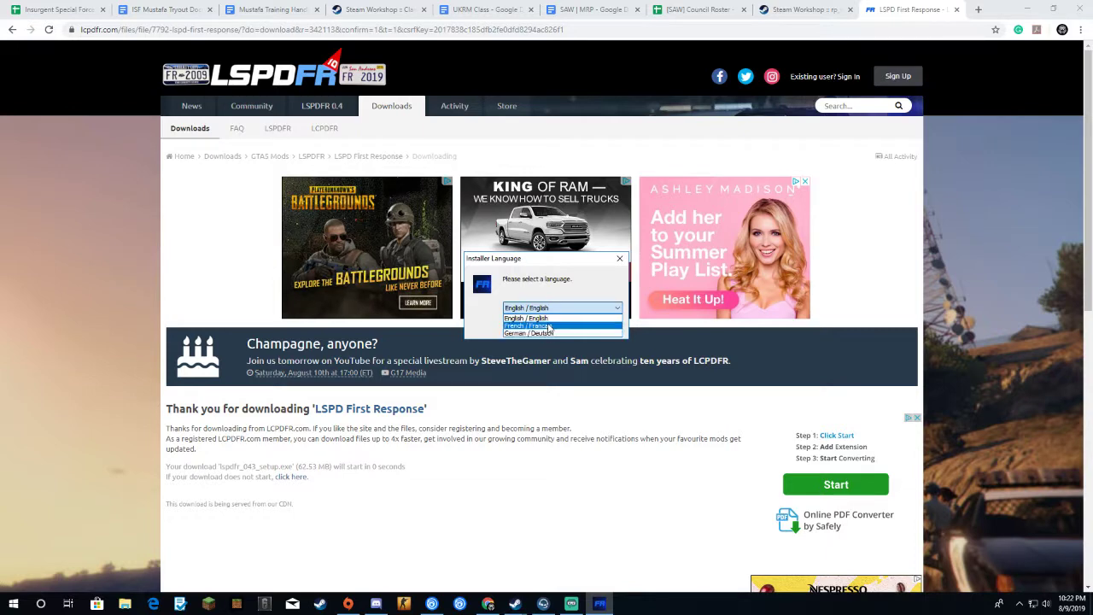
click(547, 317)
click(551, 325)
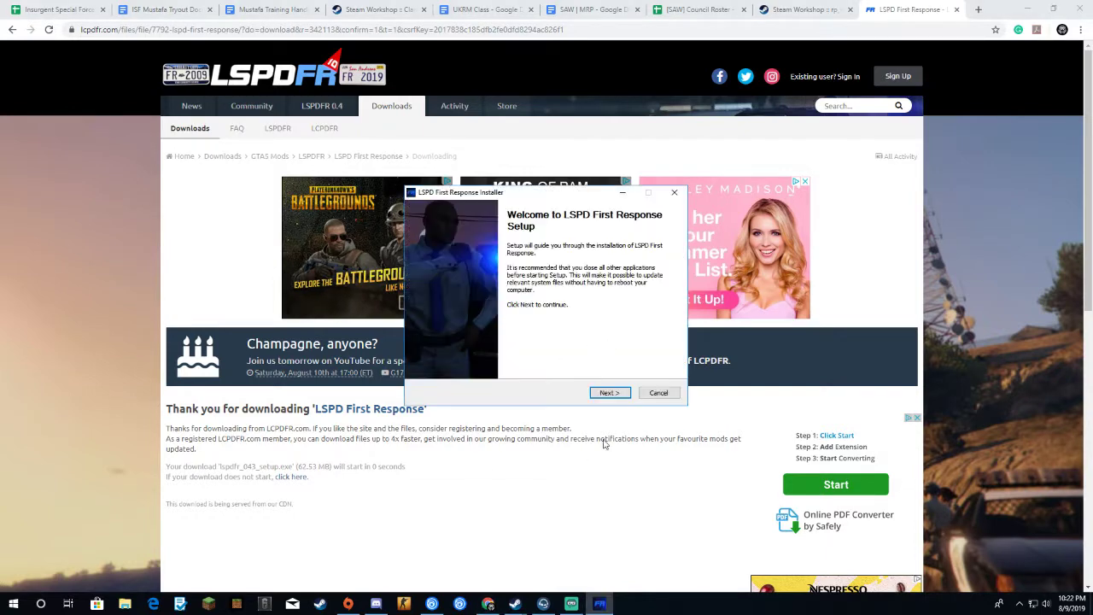
Install LSPD First Response with the default components into C:\Program Files\Rockstar Games\Grand Theft Auto V and finish the setup
click(611, 392)
click(616, 394)
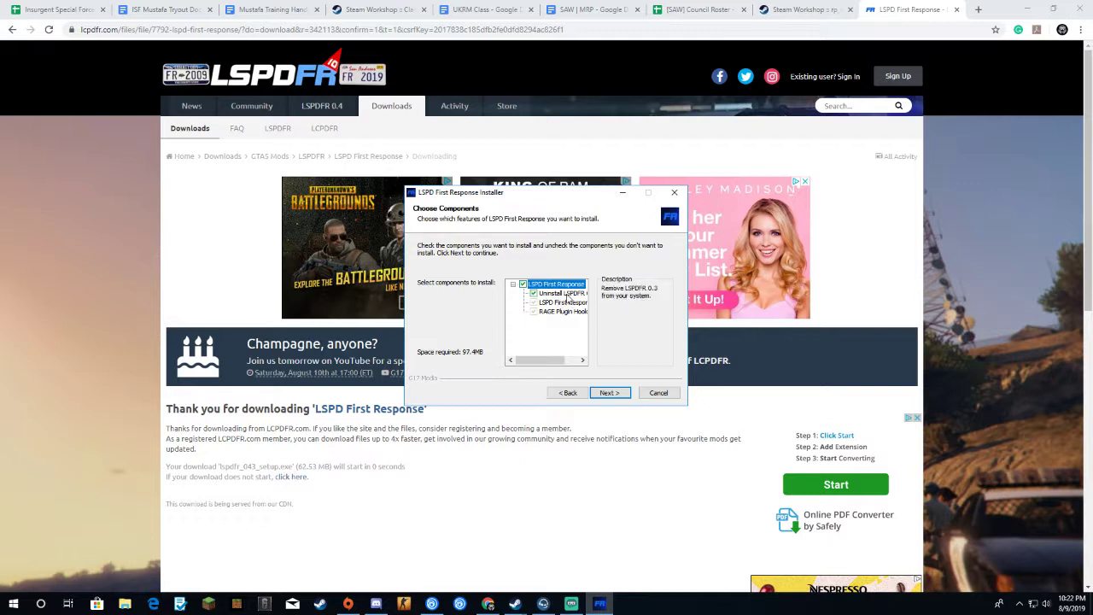
click(609, 392)
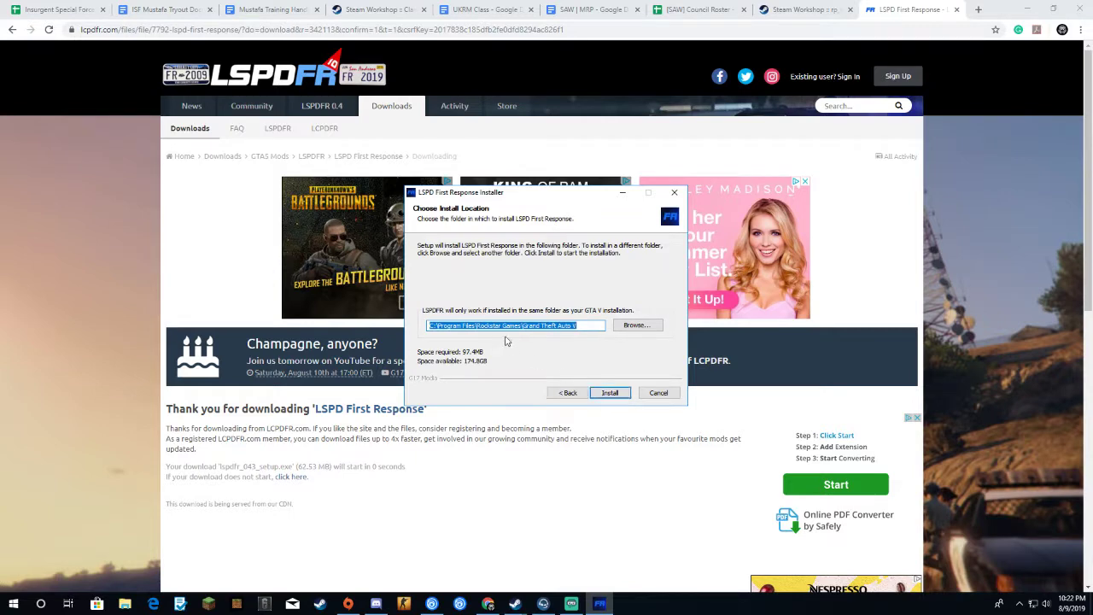
click(606, 396)
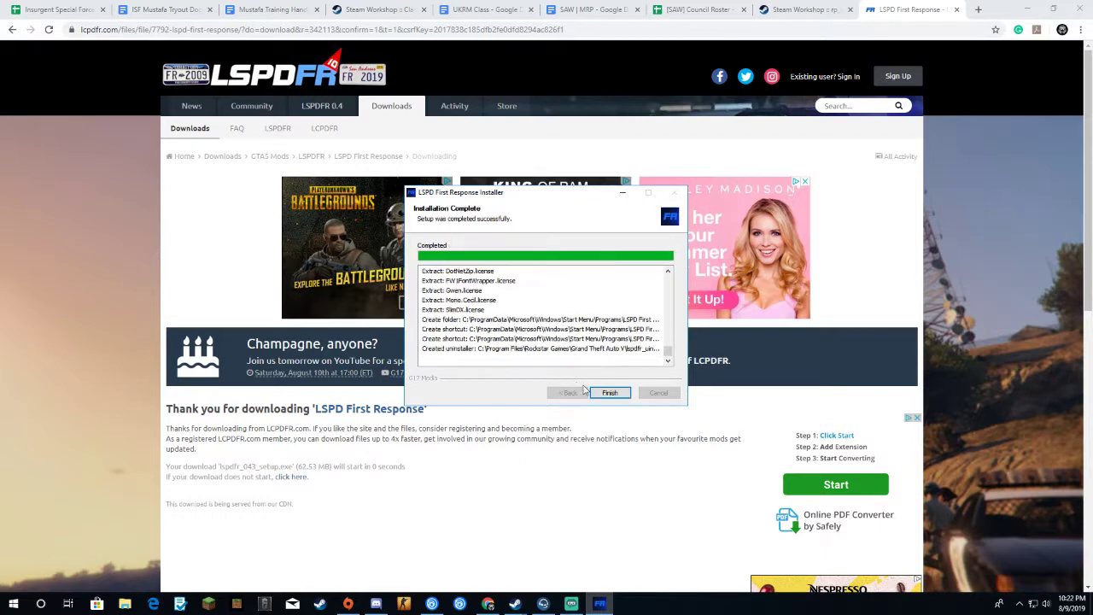
click(610, 393)
click(609, 394)
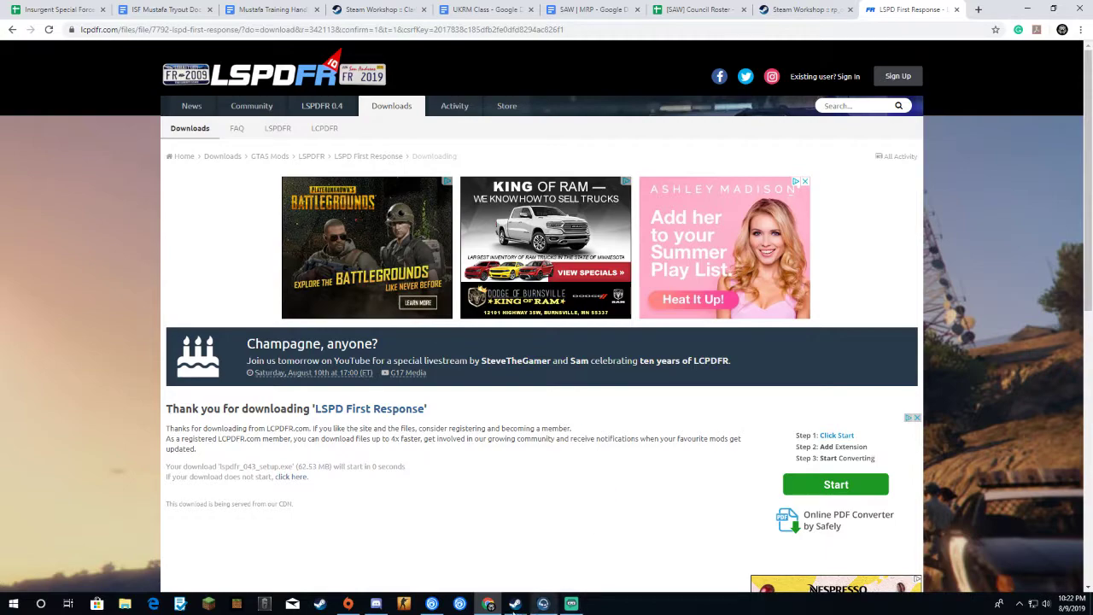
click(376, 603)
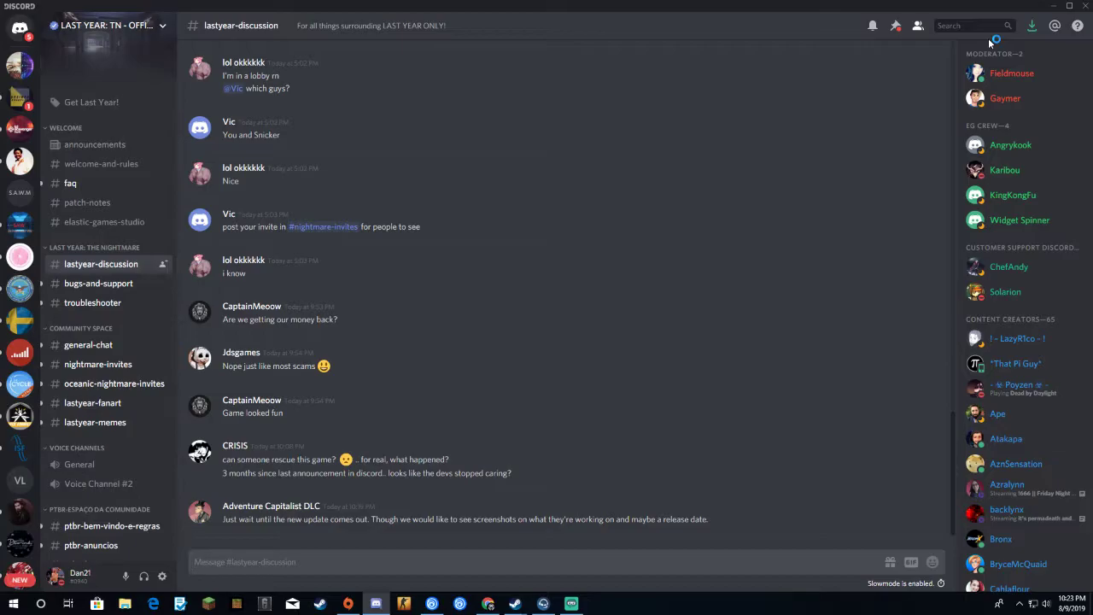
click(1055, 6)
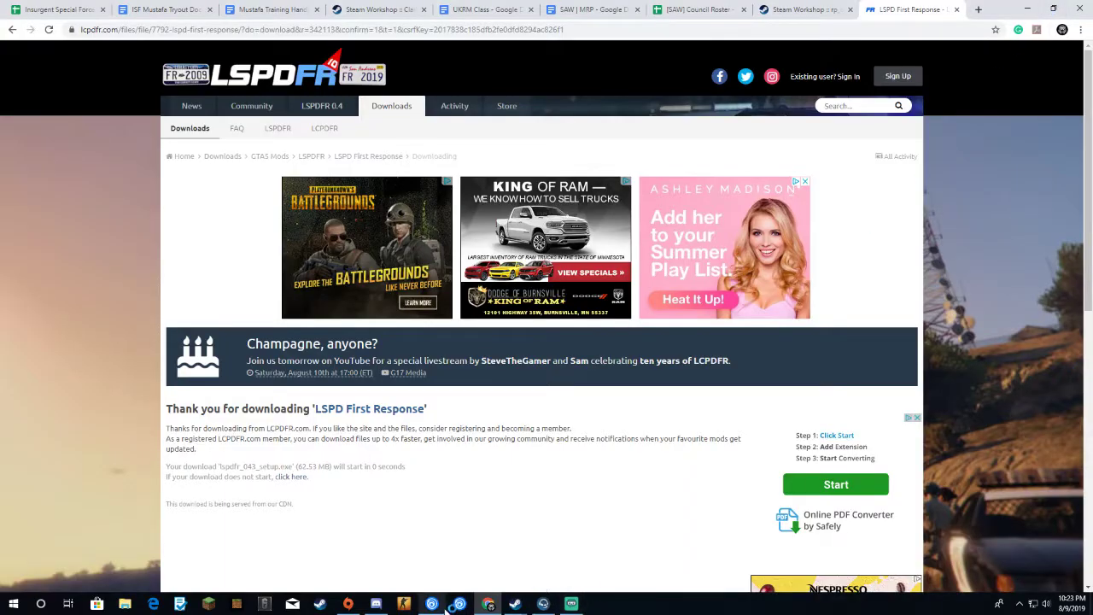
click(378, 605)
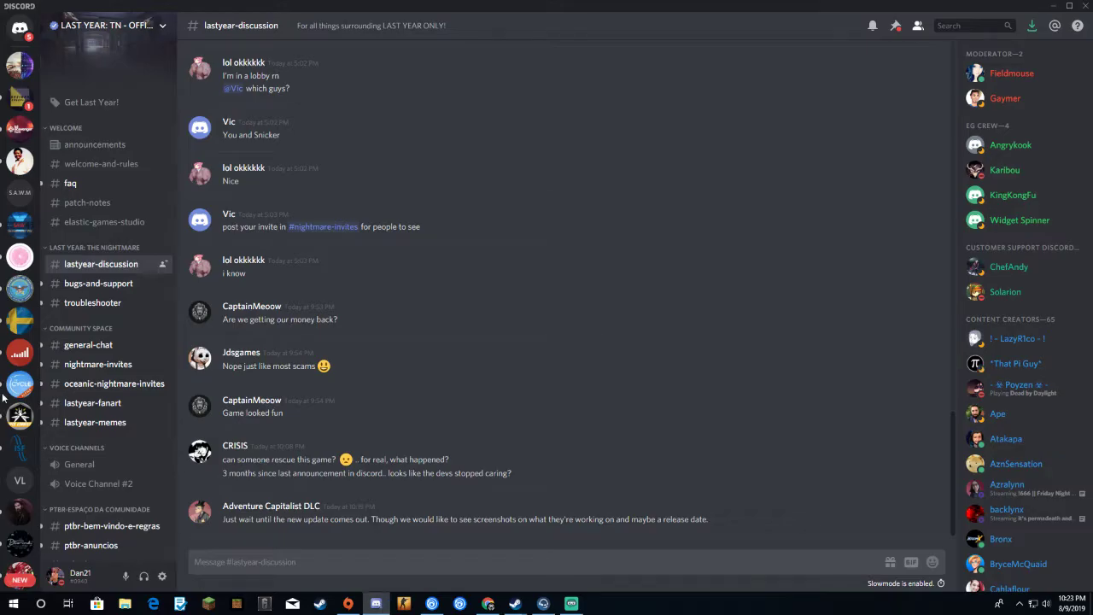
click(20, 226)
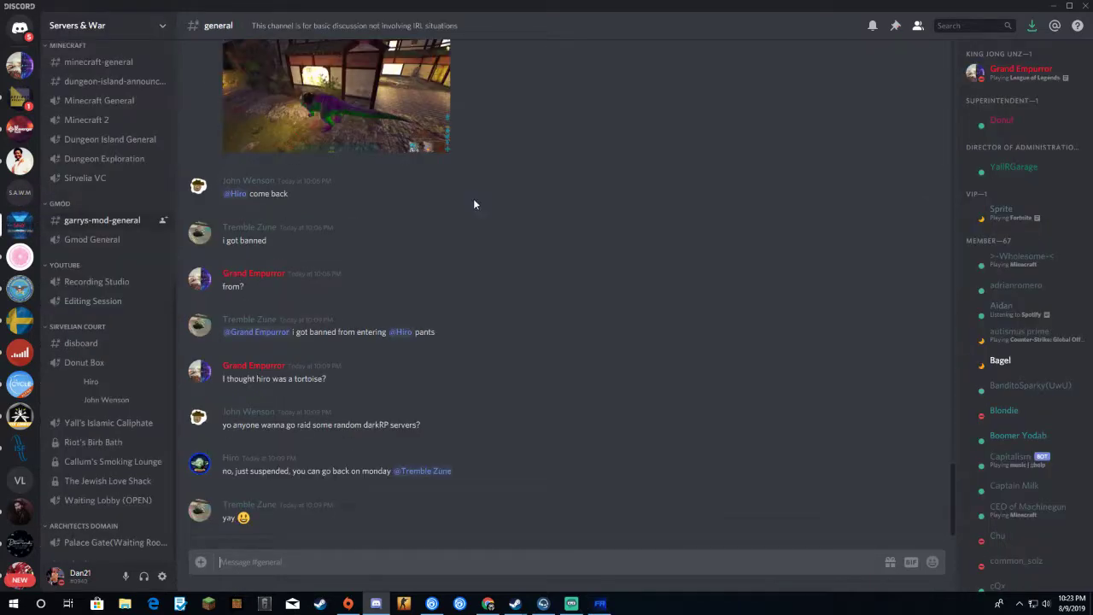
click(1052, 8)
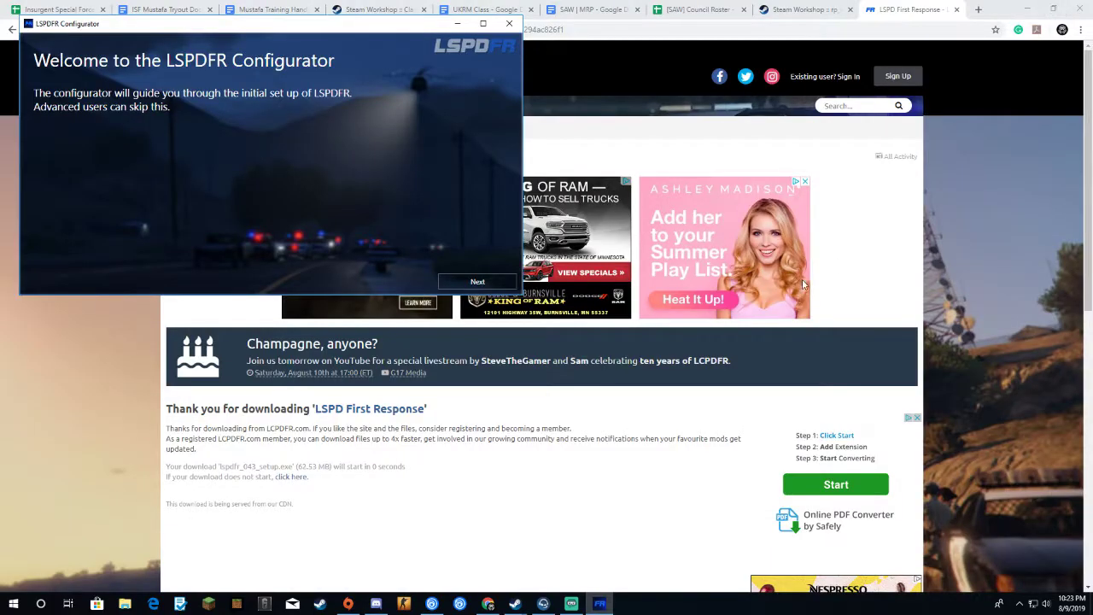
In the LSPDFR Configurator, accept the RAGE Plugin Hook license and have the recommended settings applied automatically
click(477, 287)
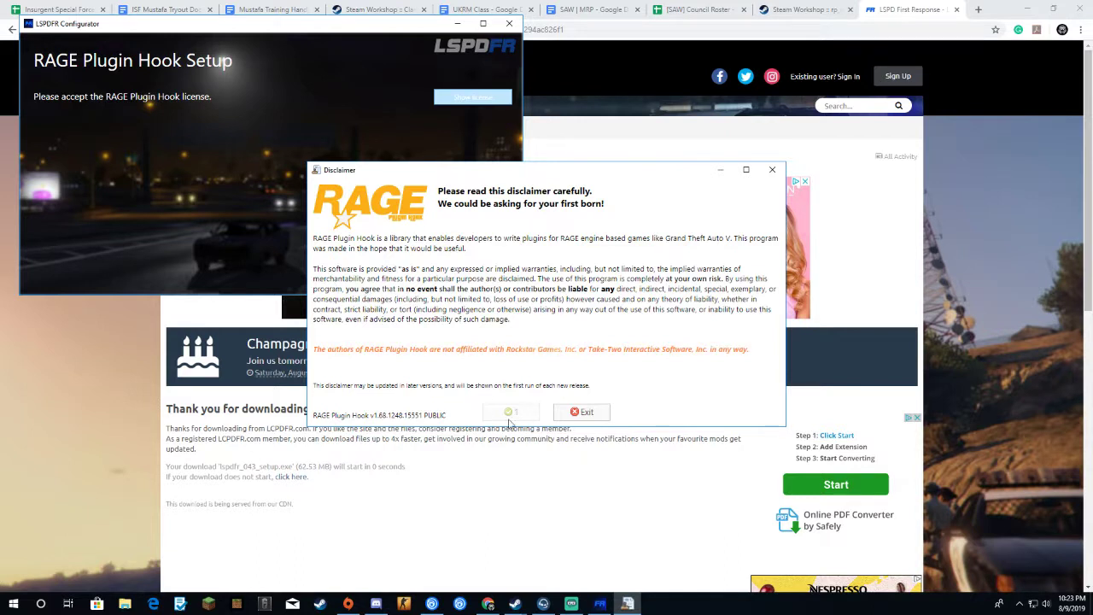
click(515, 412)
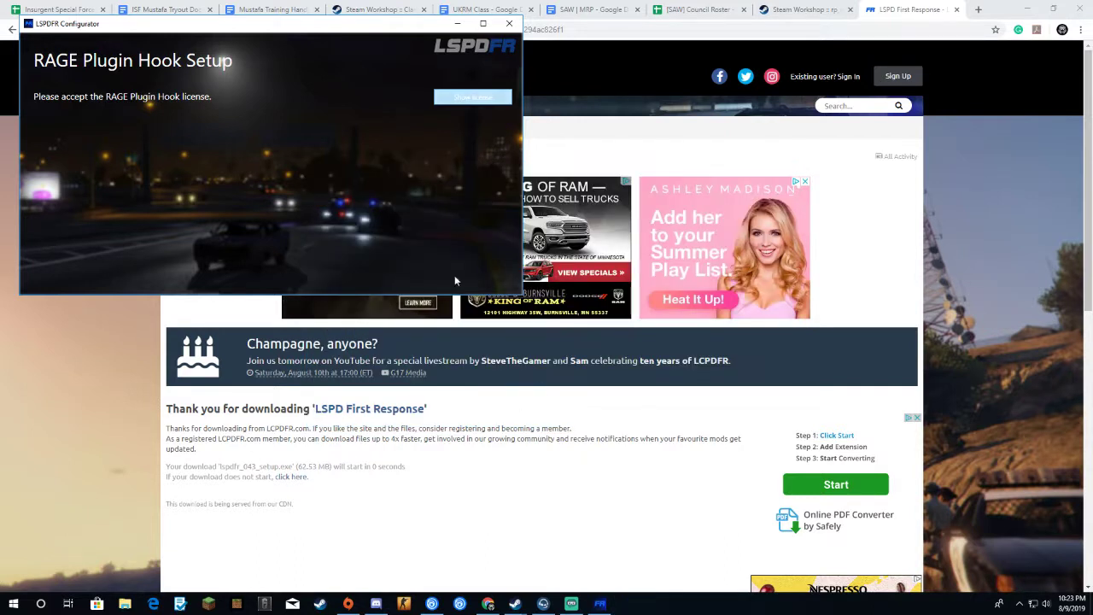
click(466, 99)
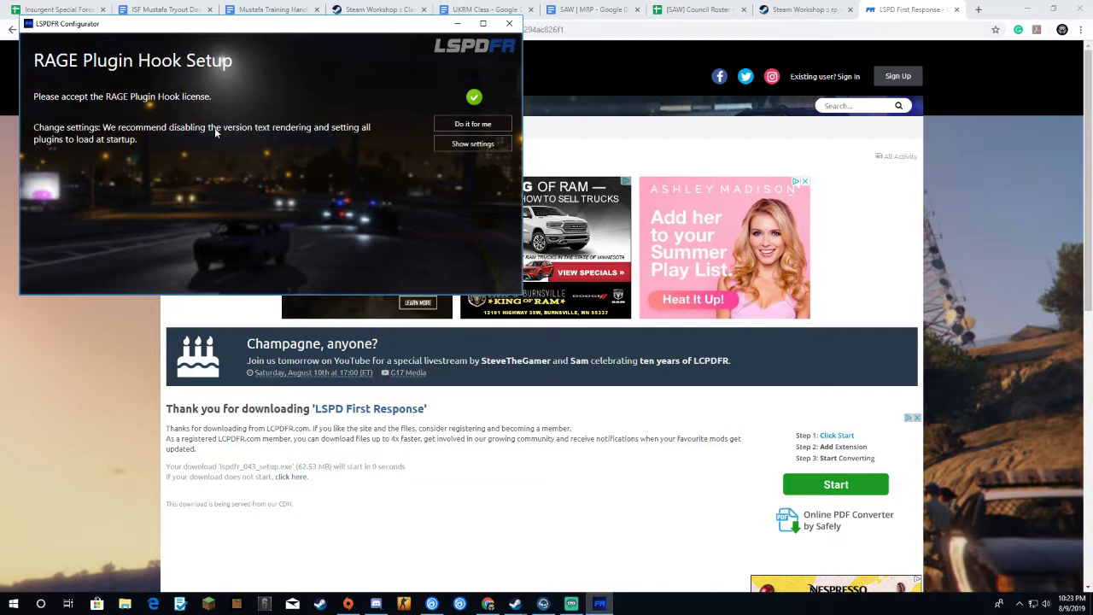
click(471, 124)
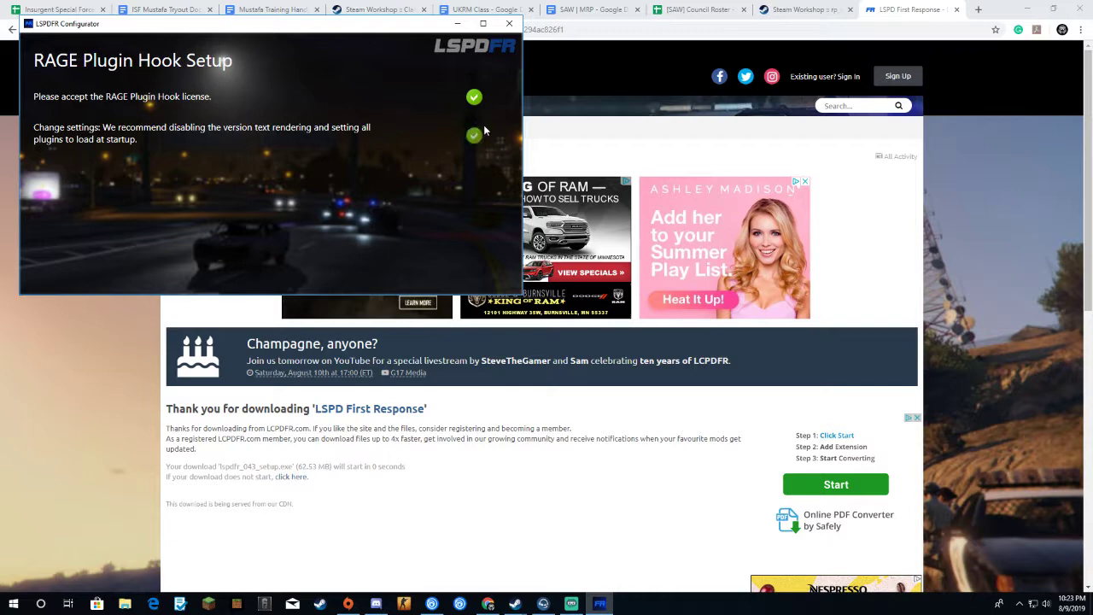
click(614, 344)
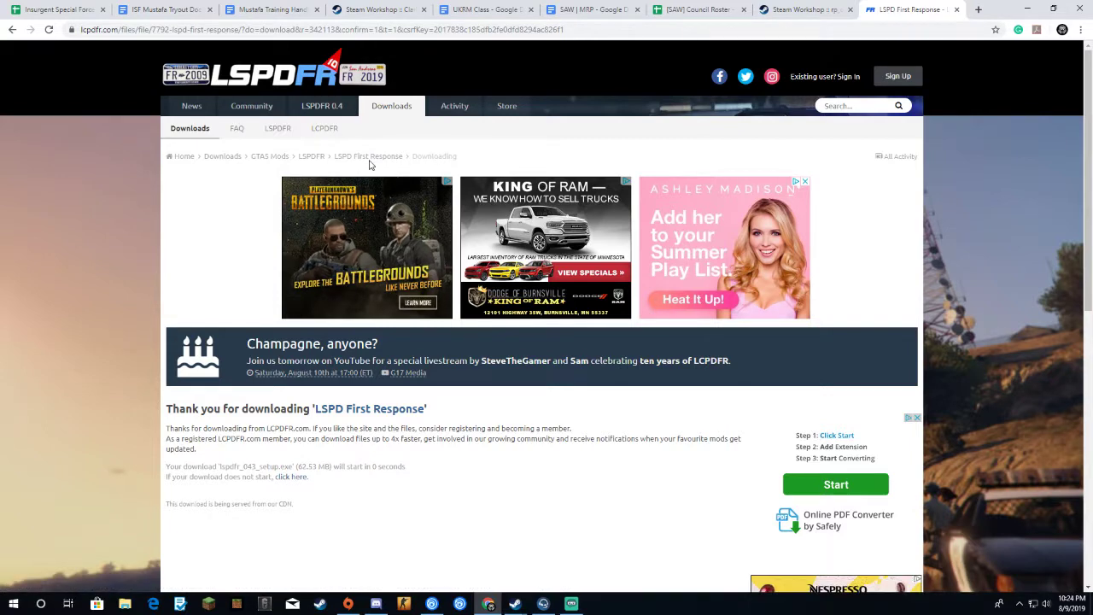
Show the desktop, then open File Explorer in a maximized window
click(542, 604)
click(542, 603)
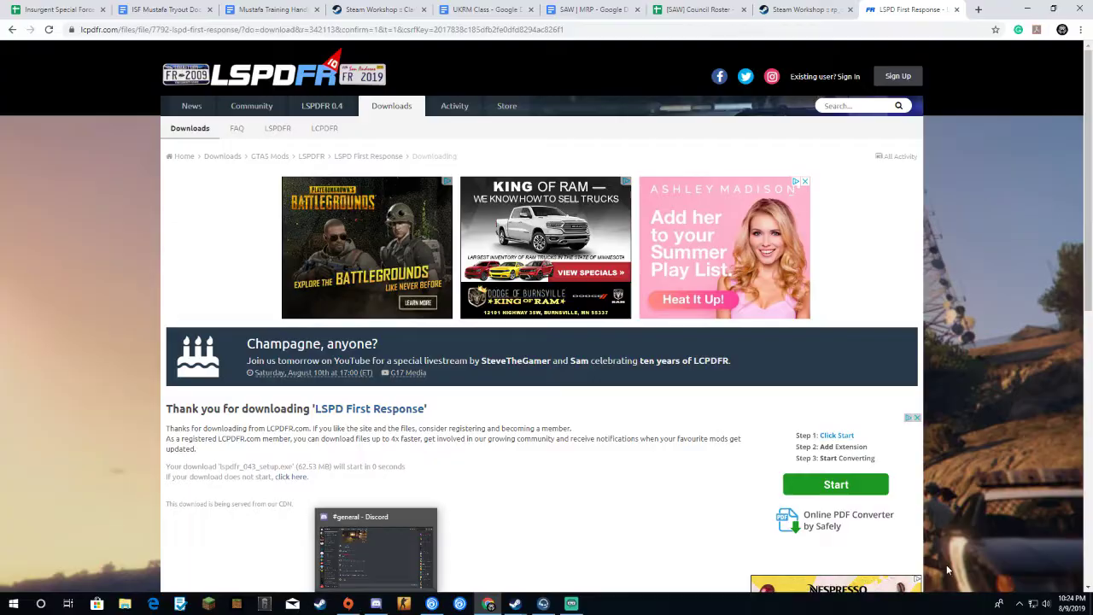
key(super+d)
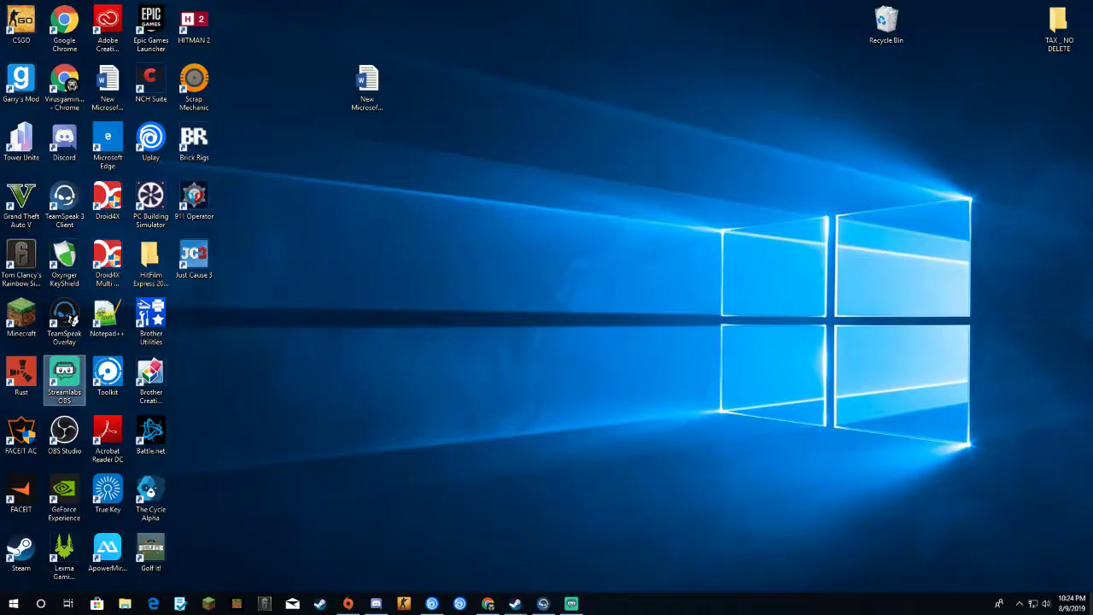
click(115, 606)
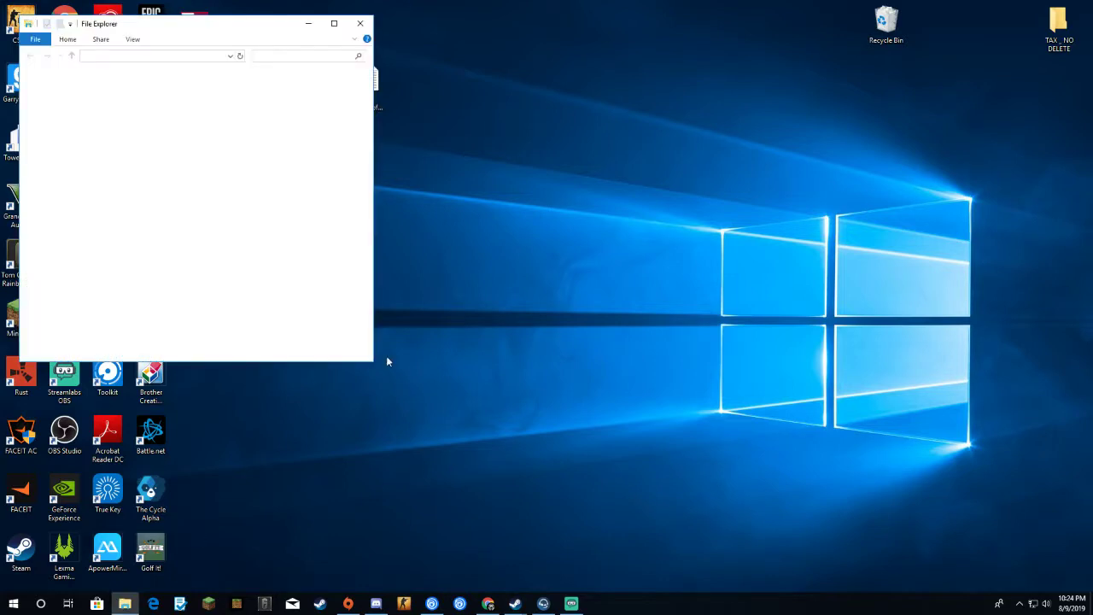
click(344, 31)
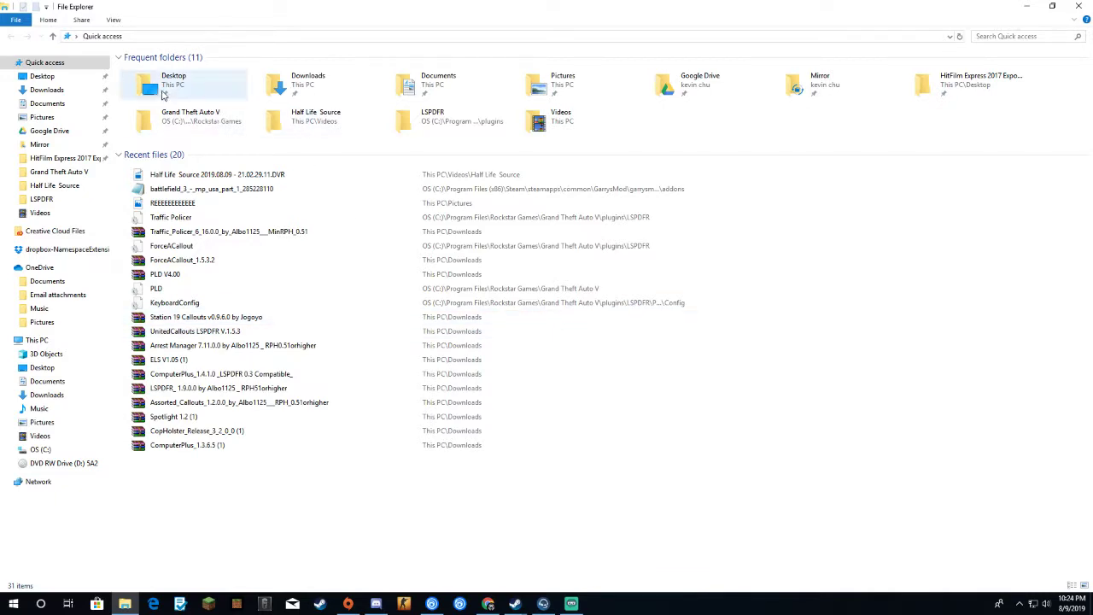
Open the OS (C:) drive from This PC
click(49, 342)
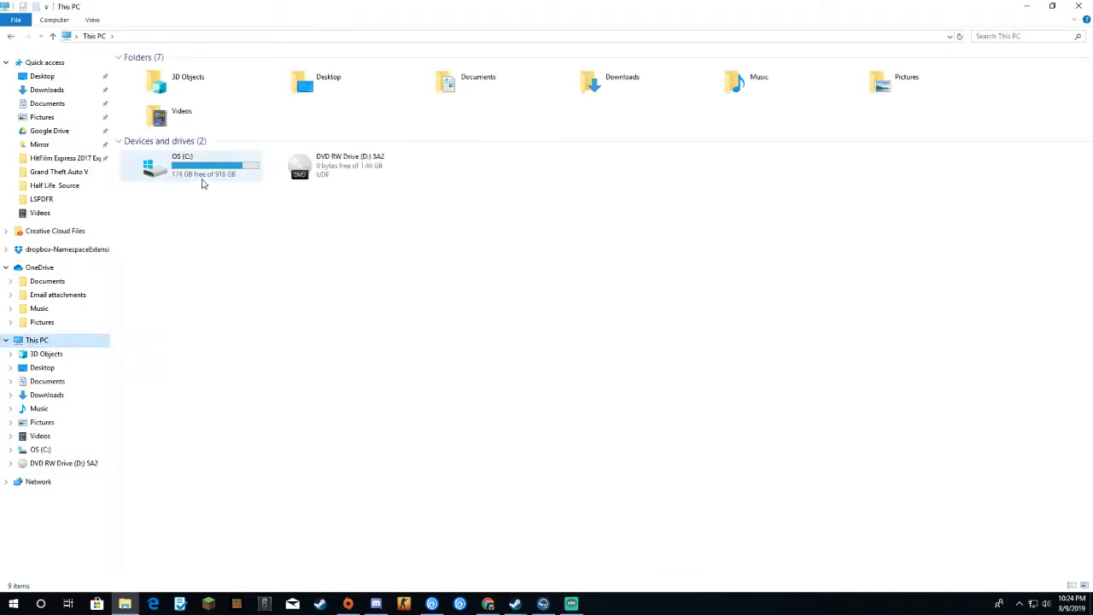
double_click(205, 180)
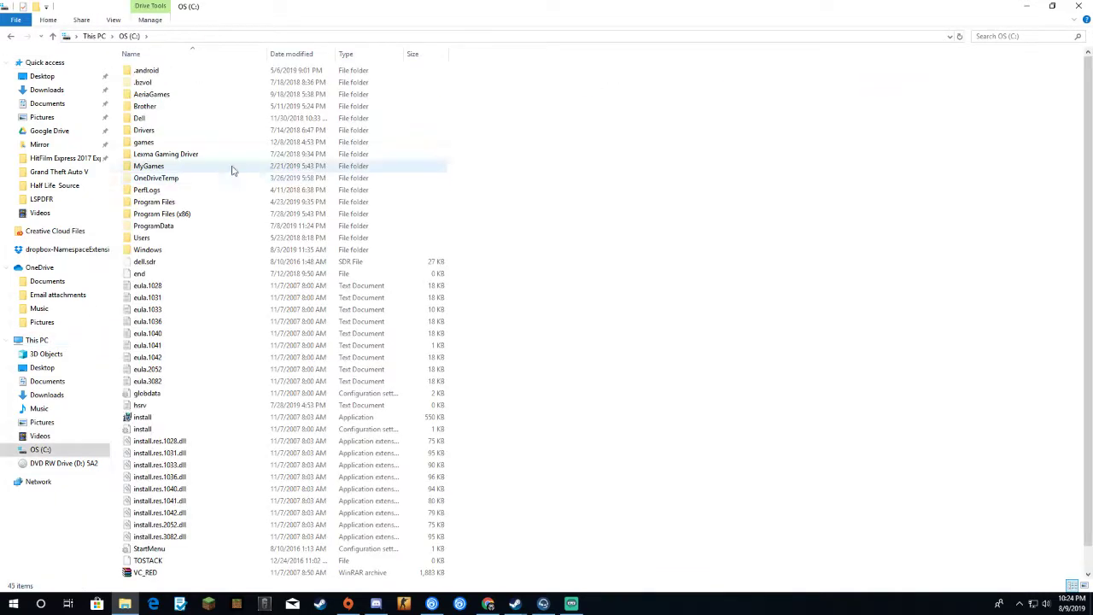
click(201, 214)
double_click(202, 216)
scroll(234, 344, down, 14)
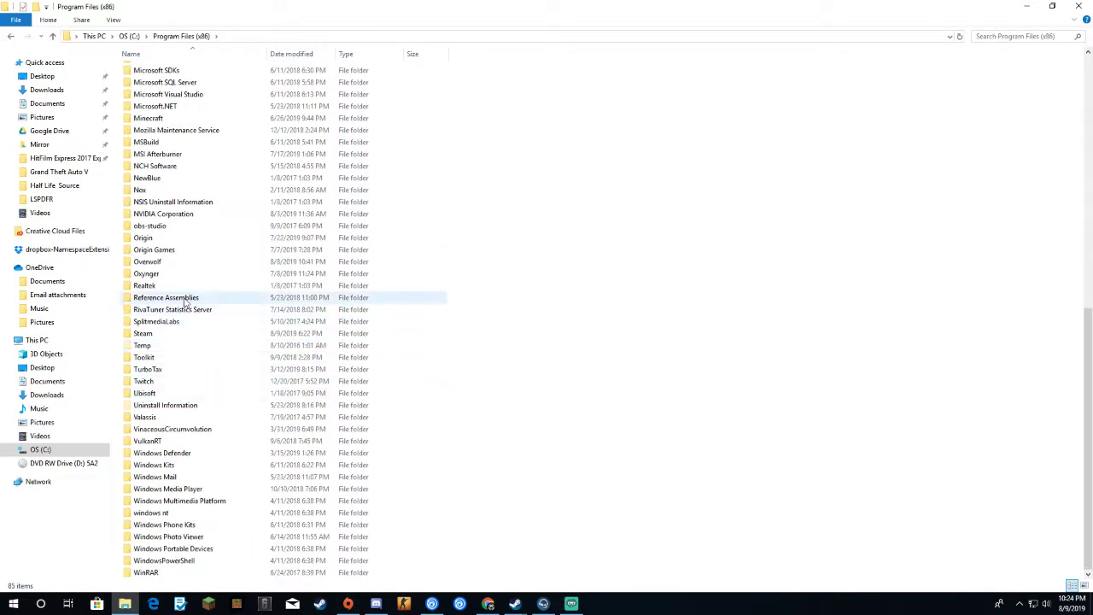
scroll(194, 305, up, 2)
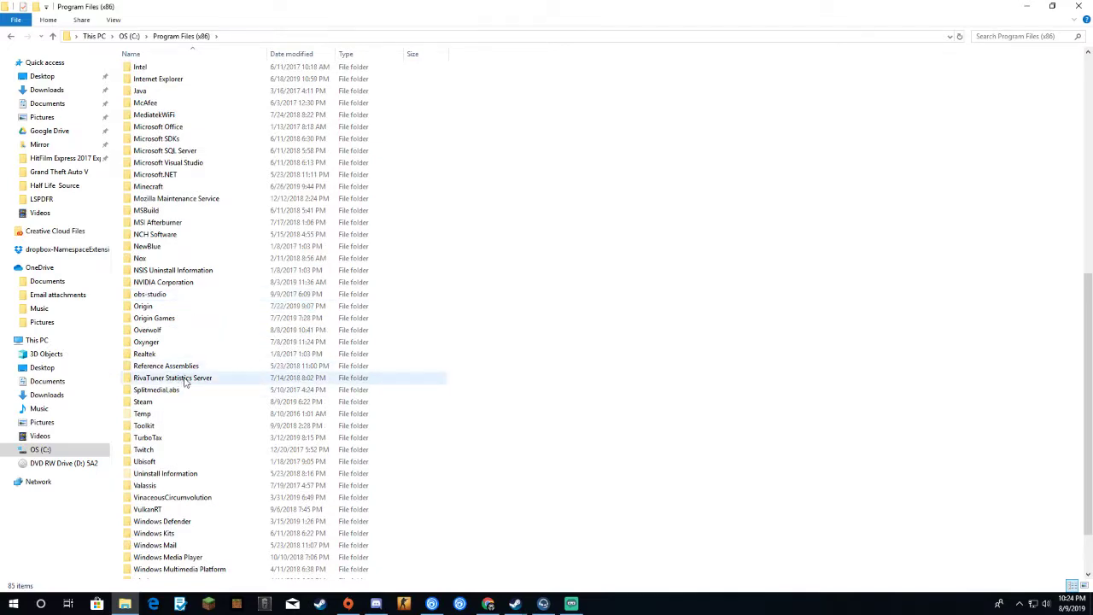
scroll(184, 382, up, 10)
click(11, 37)
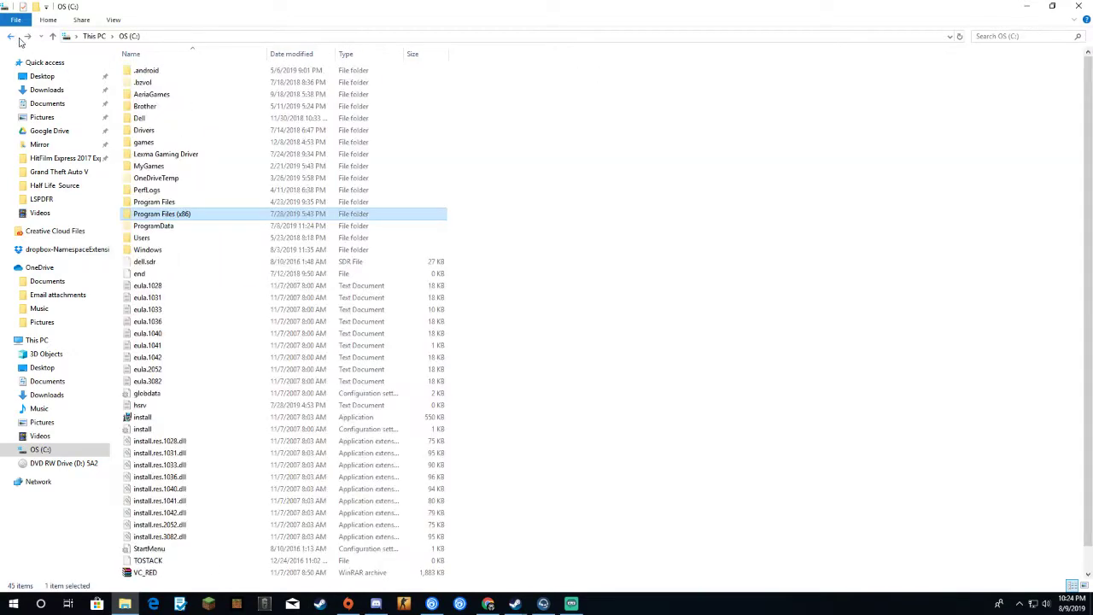
Open the Grand Theft Auto V game folder under Program Files\Rockstar Games
double_click(183, 202)
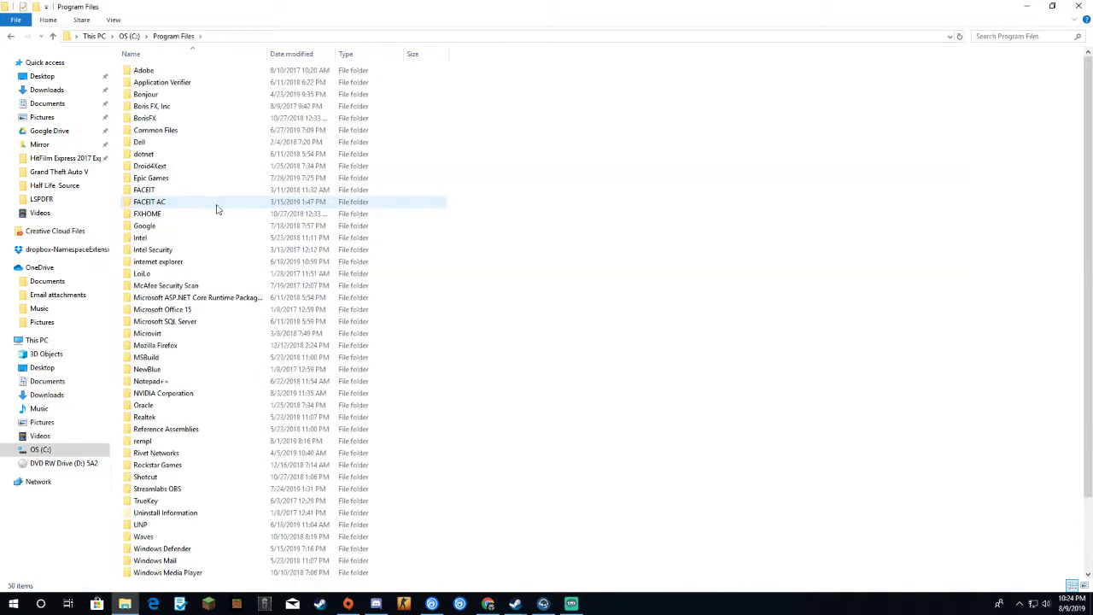
scroll(217, 209, down, 2)
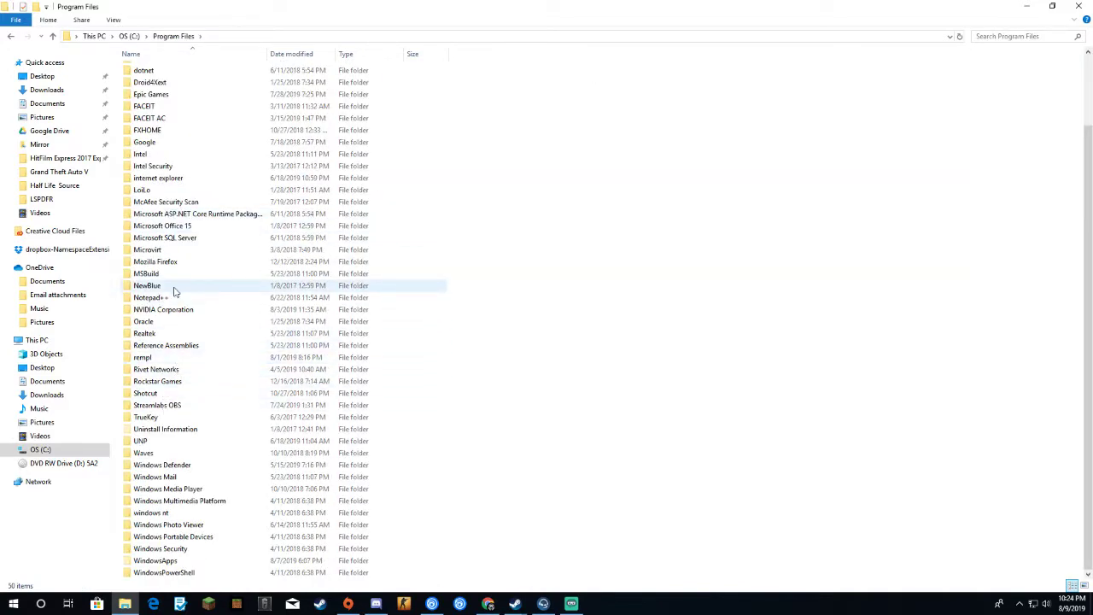
click(188, 383)
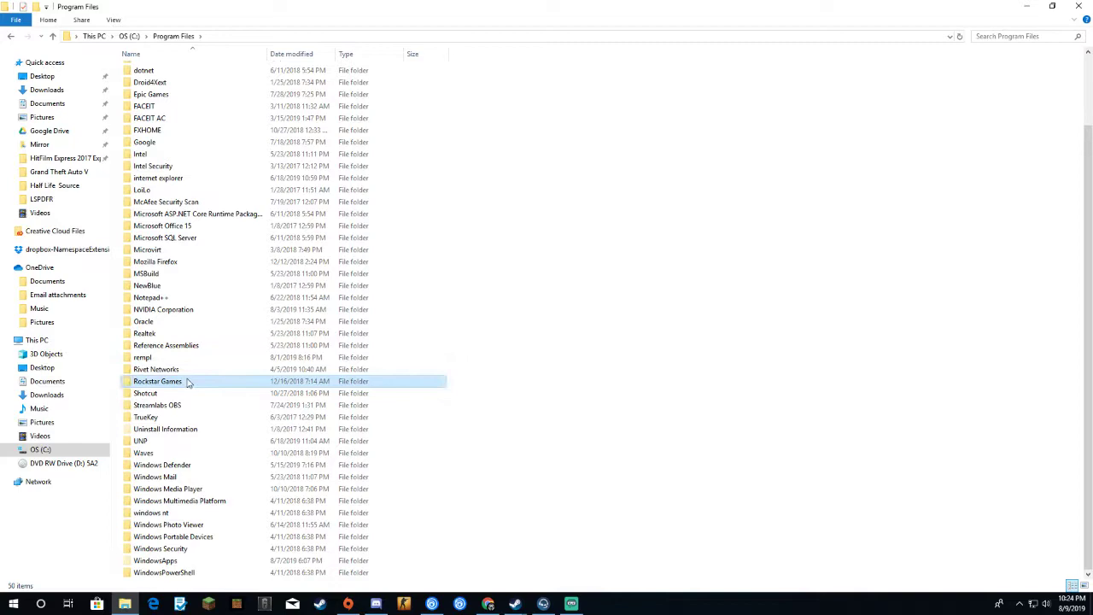
double_click(188, 383)
double_click(198, 73)
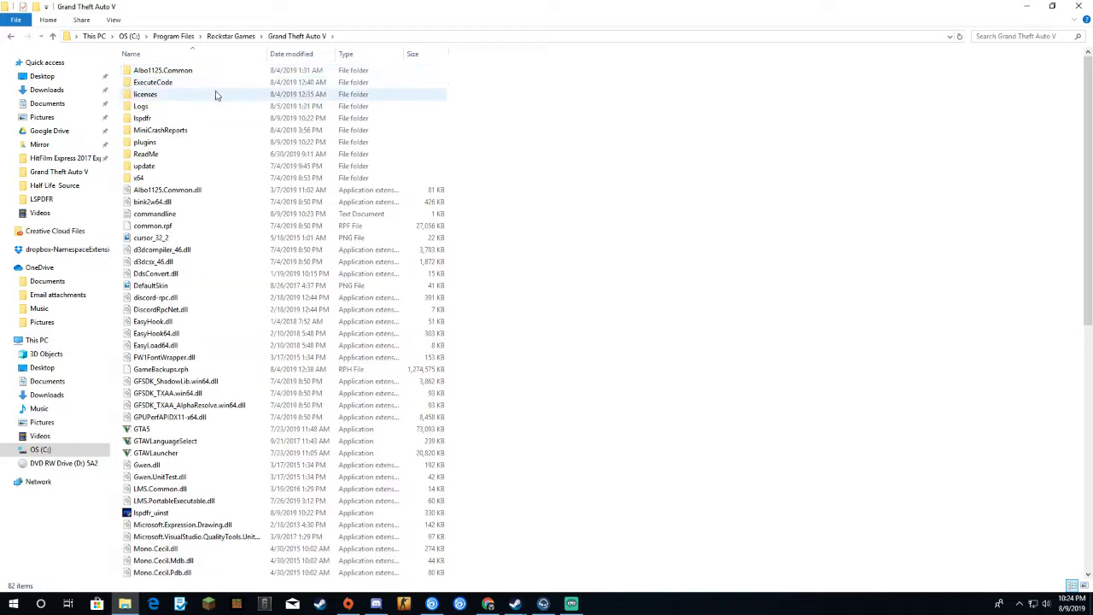
Run the RAGEPluginHook application from the game folder and acknowledge its elevated privileges notice
scroll(216, 95, down, 12)
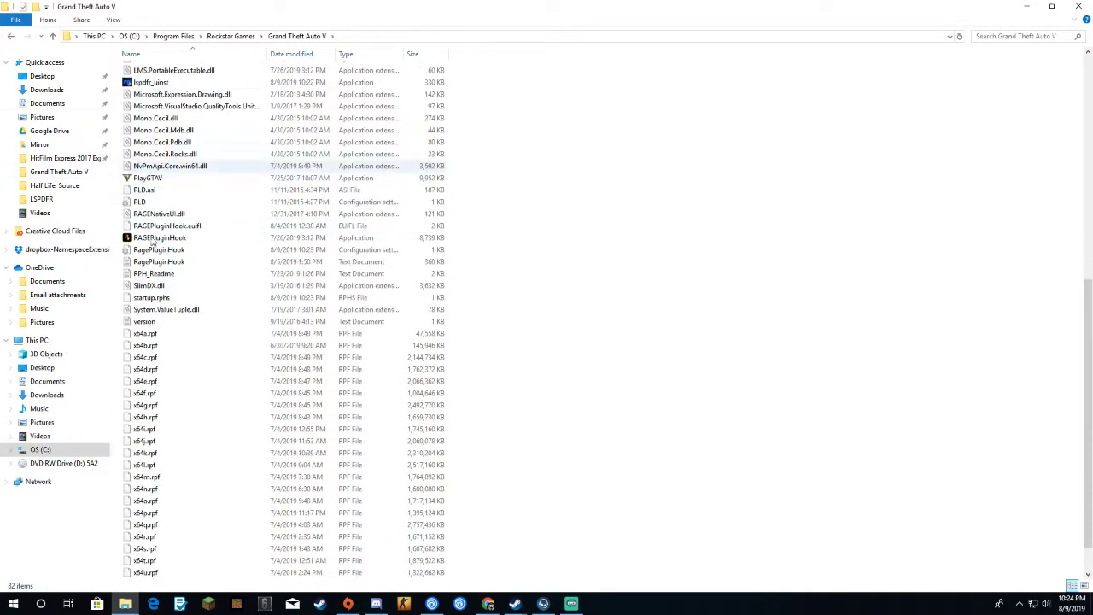
scroll(256, 286, down, 1)
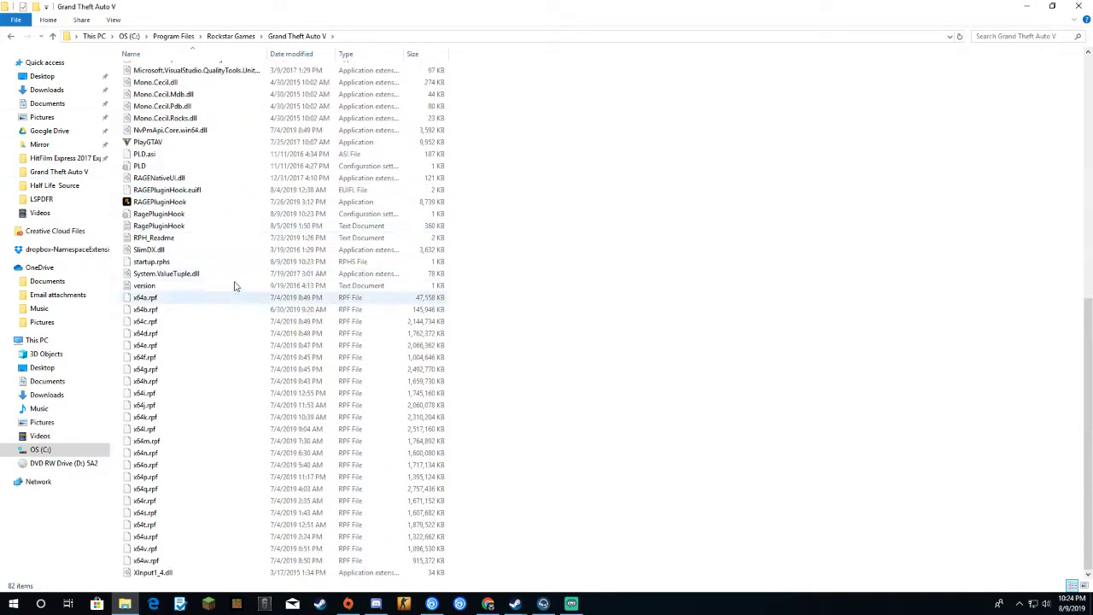
double_click(211, 206)
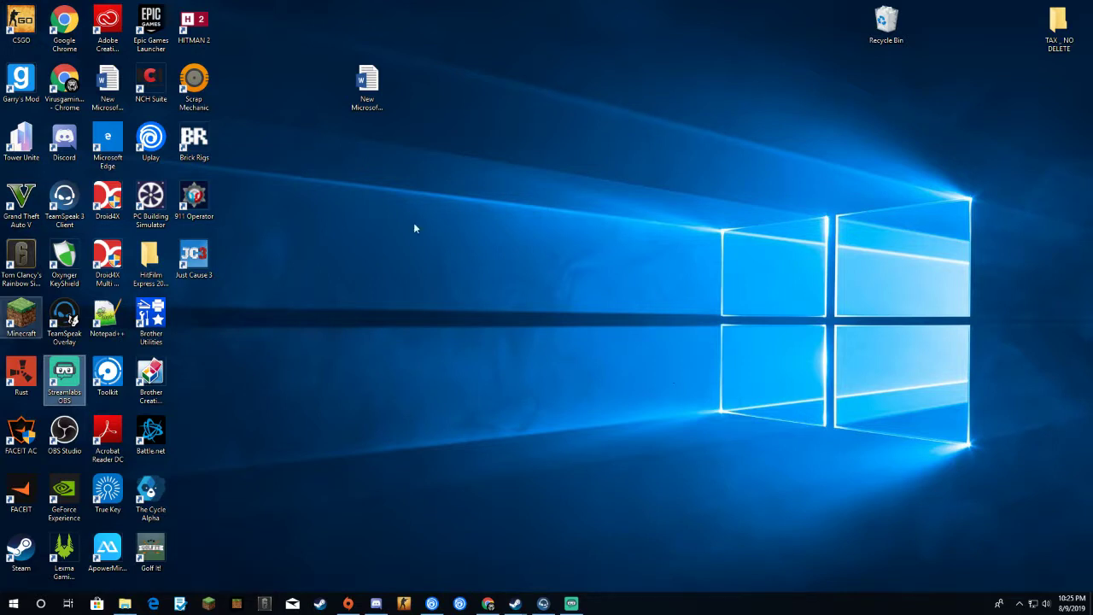
click(125, 603)
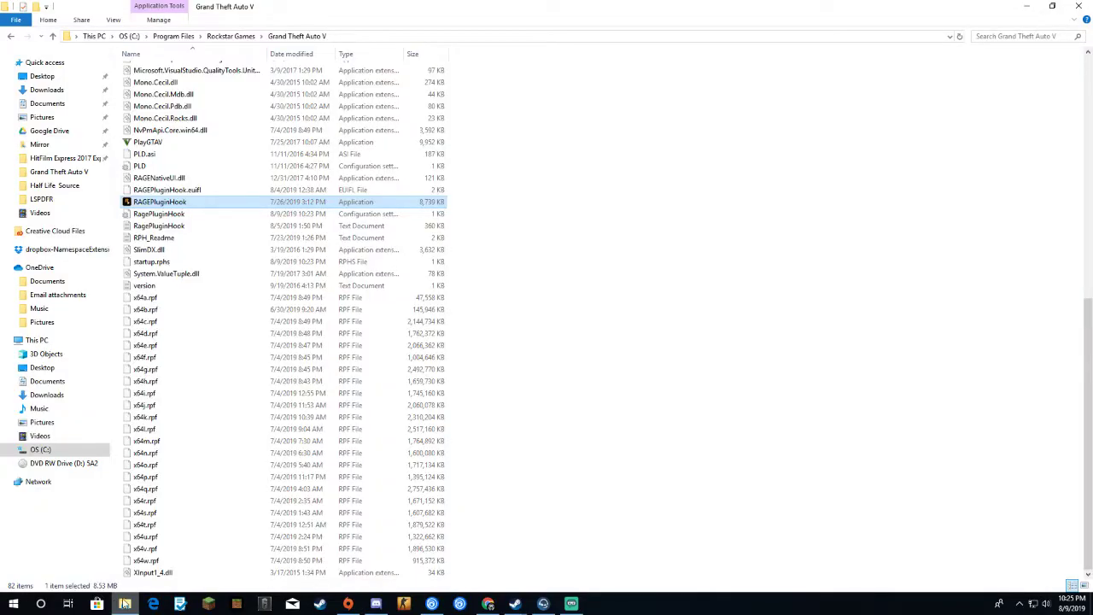
click(124, 602)
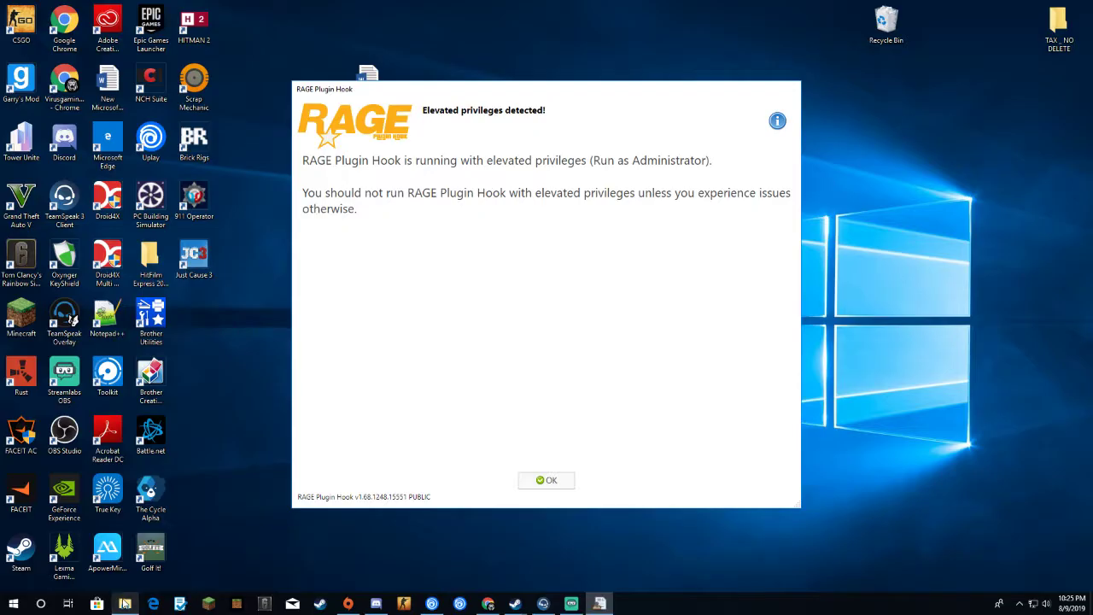
click(537, 485)
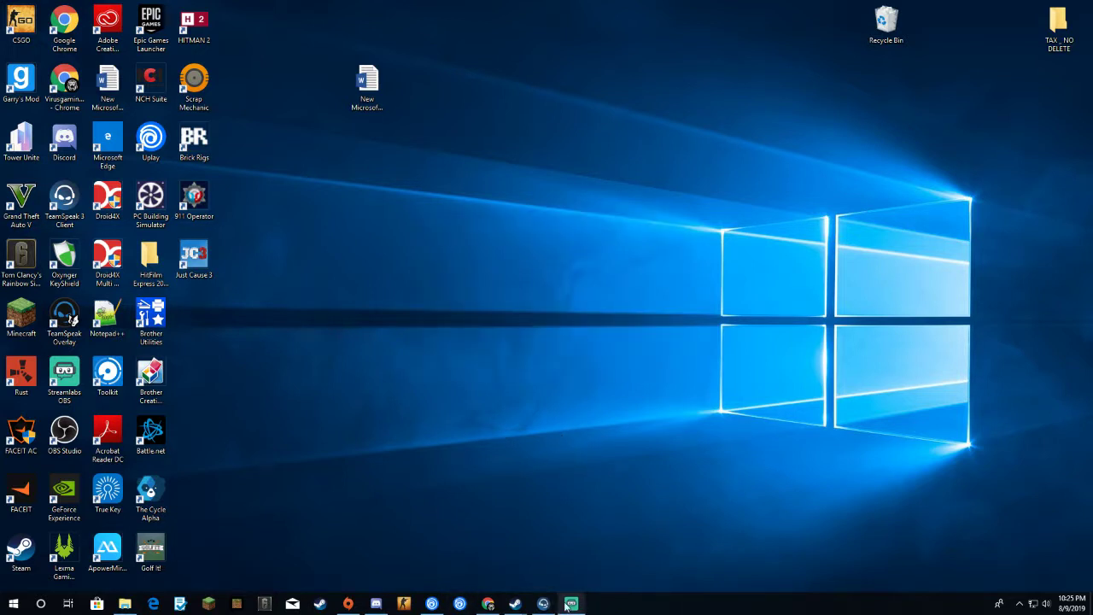
Have RAGE Plugin Hook load Cop Holster and LSPD First Response on startup, save the settings and launch the game
mouse_move(569, 606)
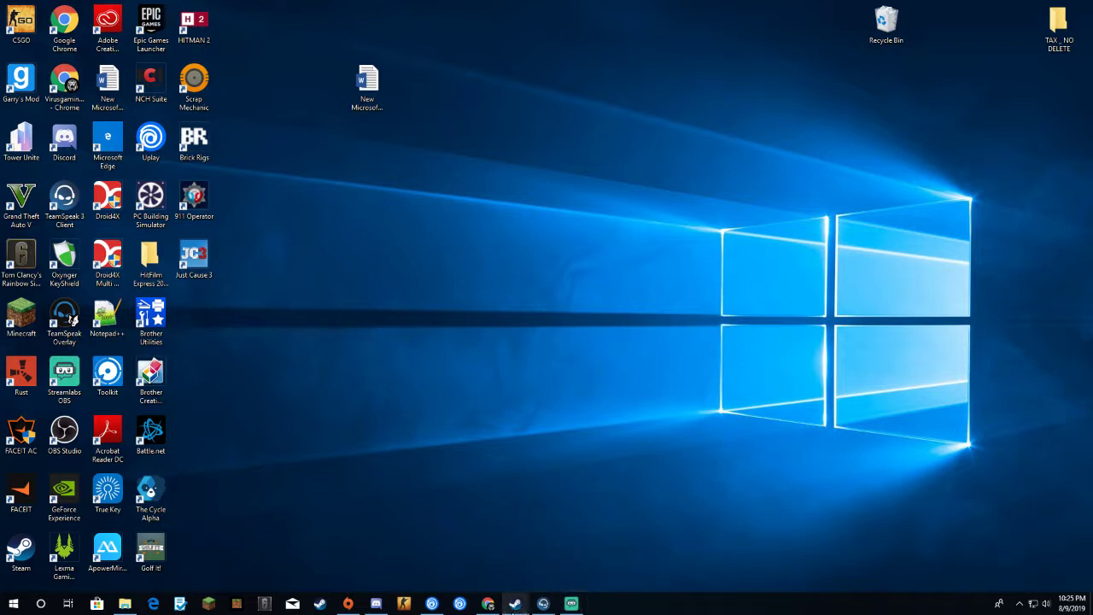
mouse_move(488, 605)
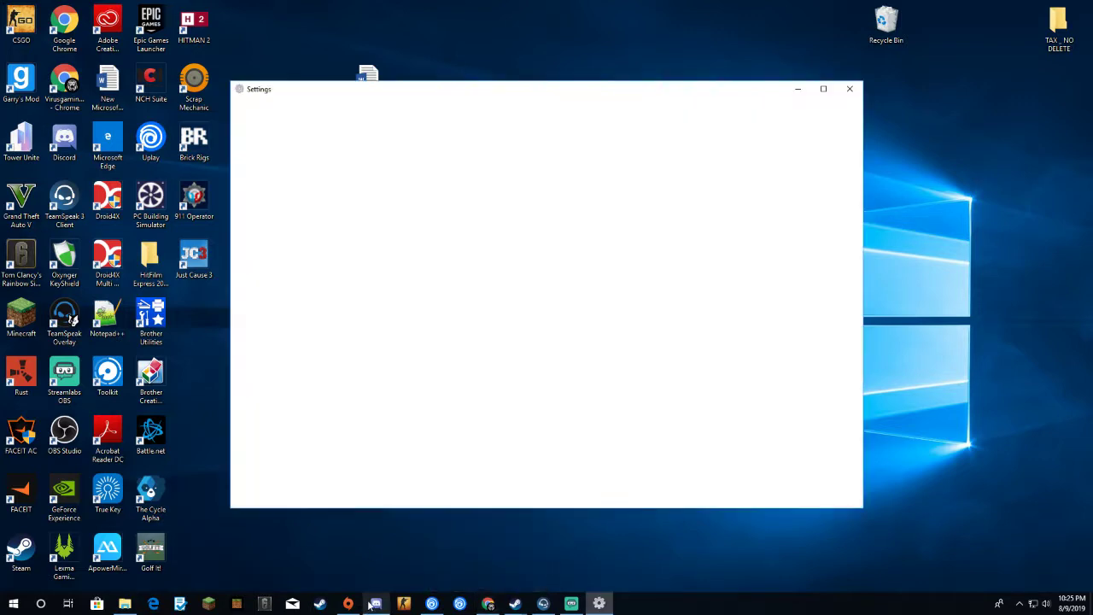
mouse_move(376, 602)
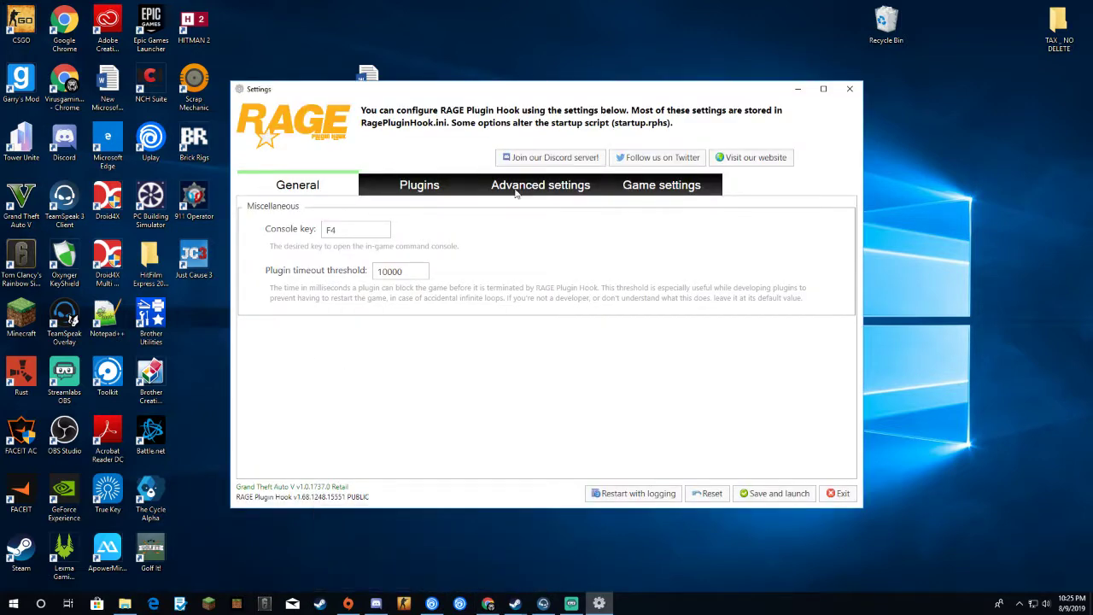
click(418, 190)
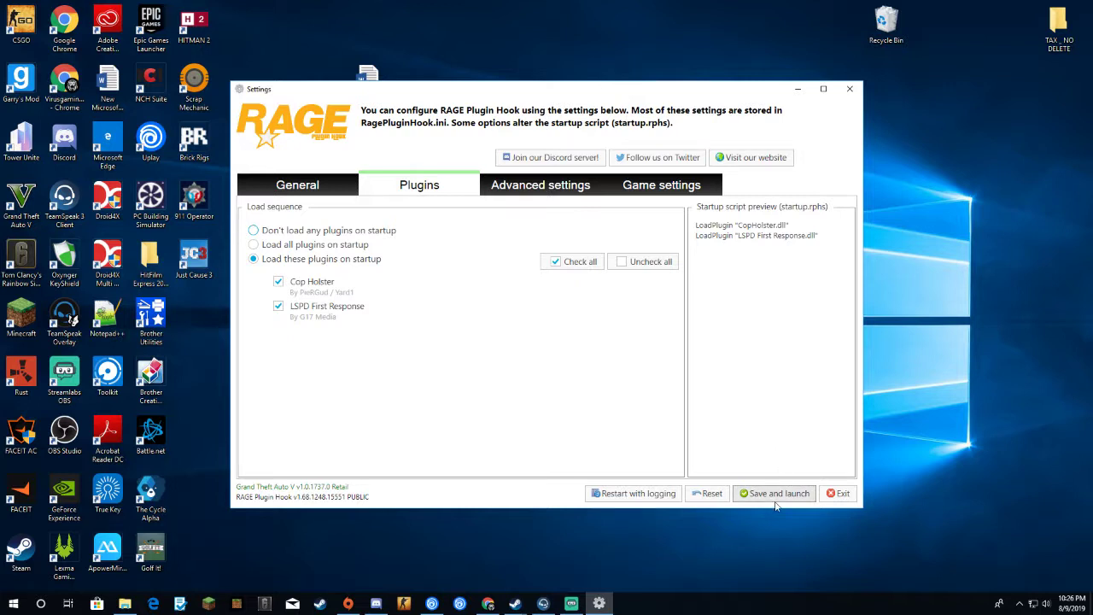
click(775, 493)
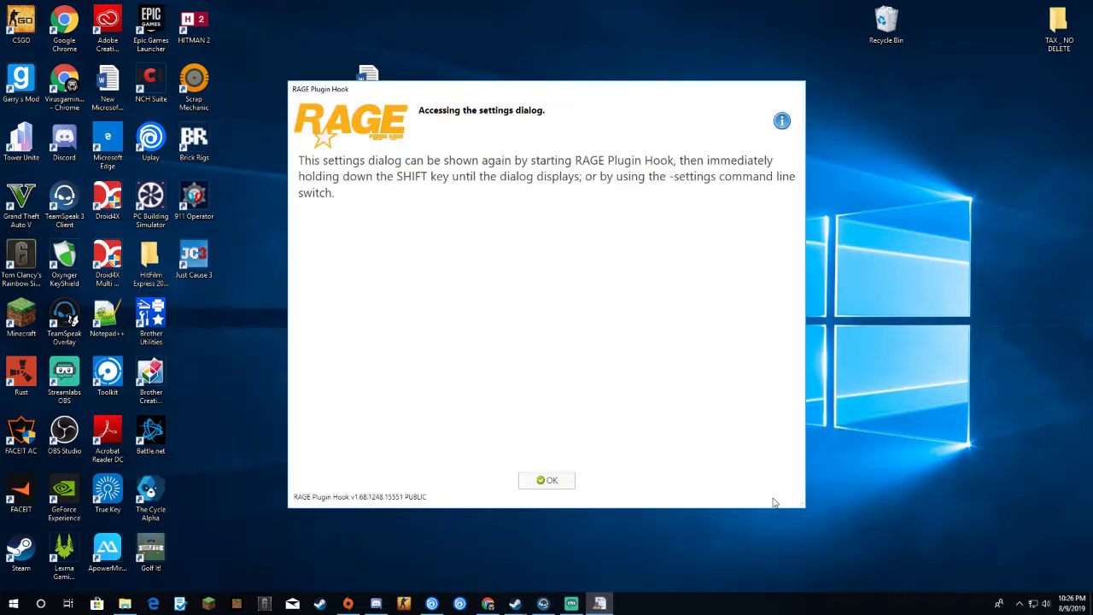
click(550, 480)
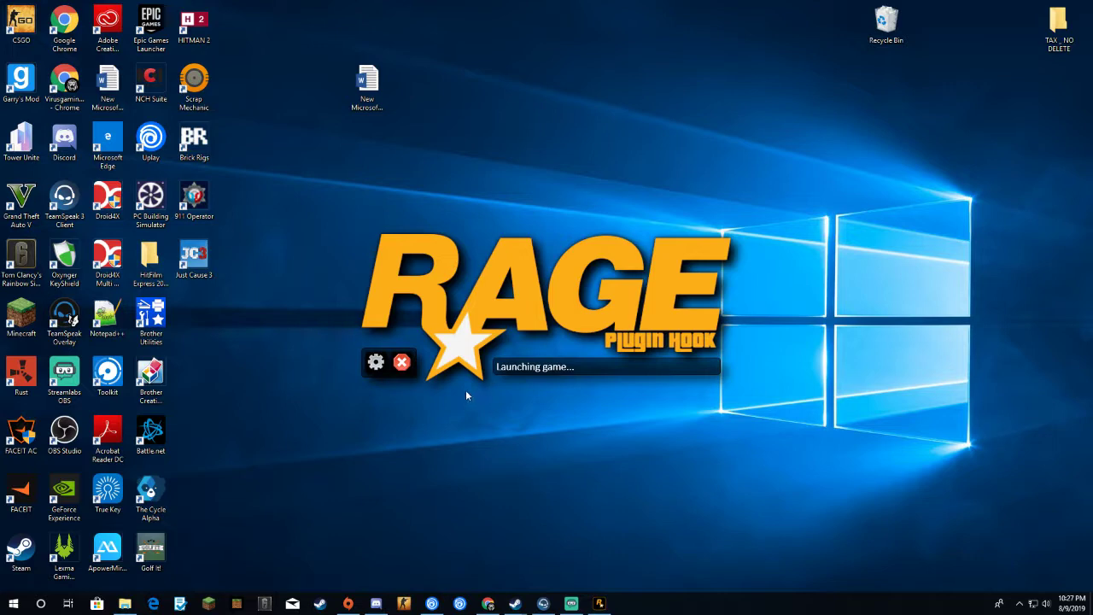
Switch to Steam and open the properties of Grand Theft Auto V in the game library
mouse_move(515, 603)
click(397, 553)
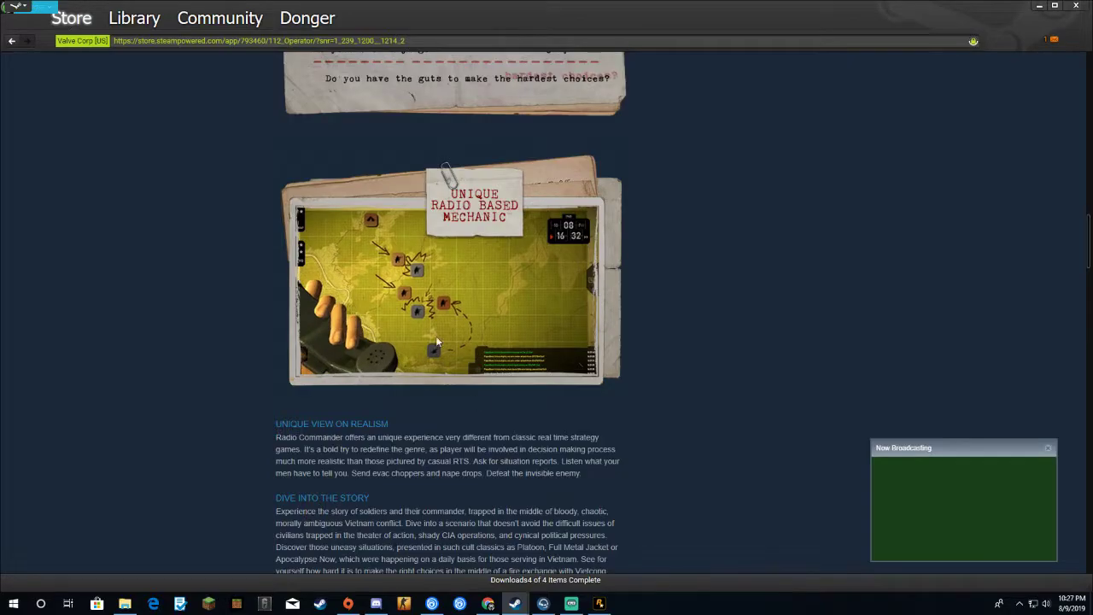
click(138, 29)
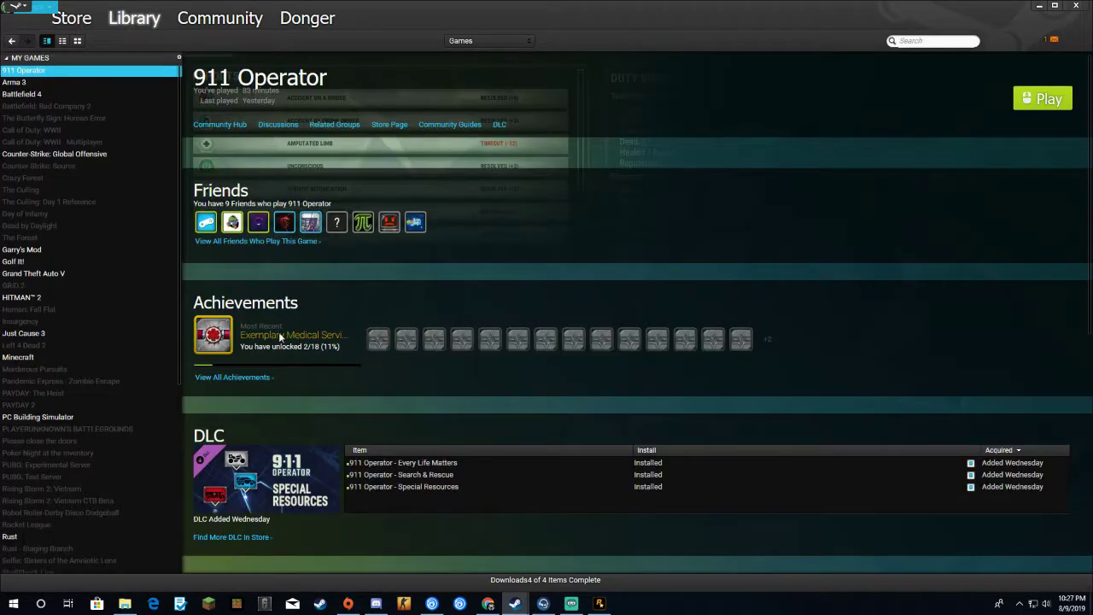
scroll(104, 328, down, 8)
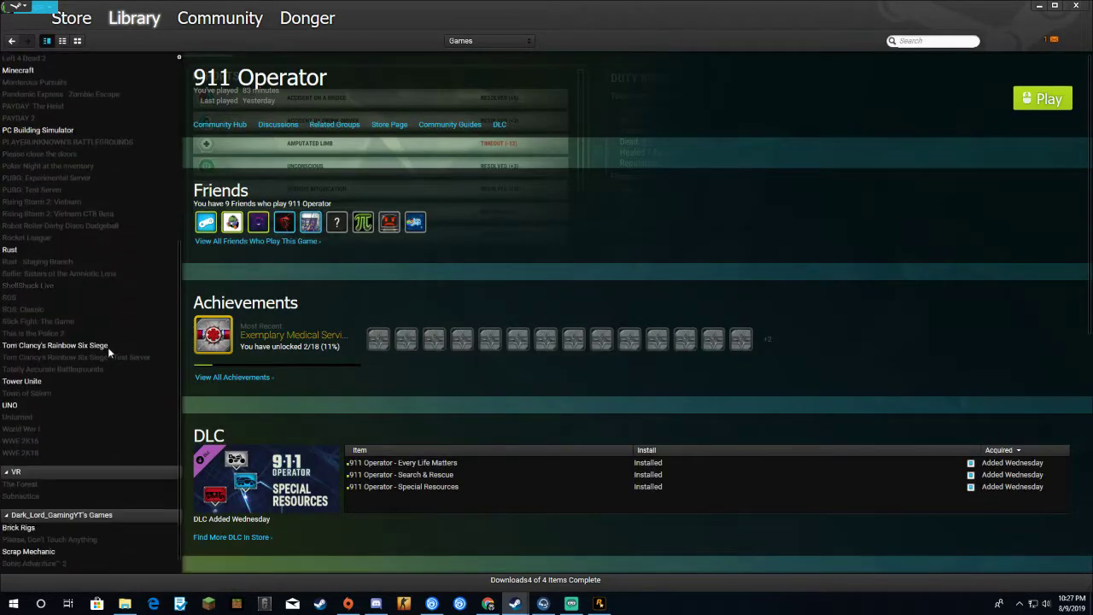
scroll(50, 264, up, 5)
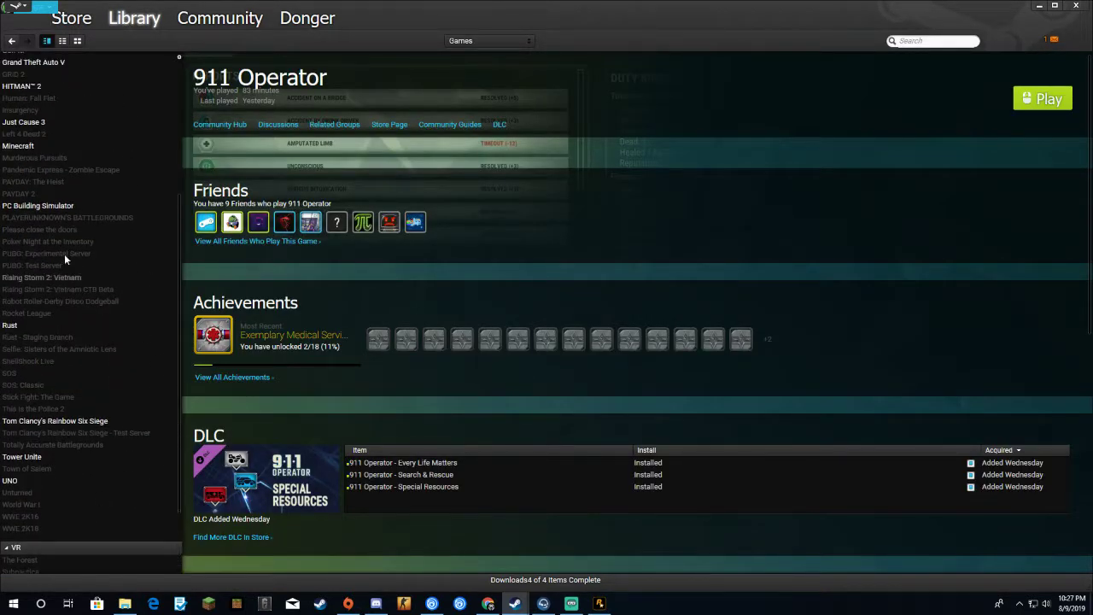
right_click(54, 221)
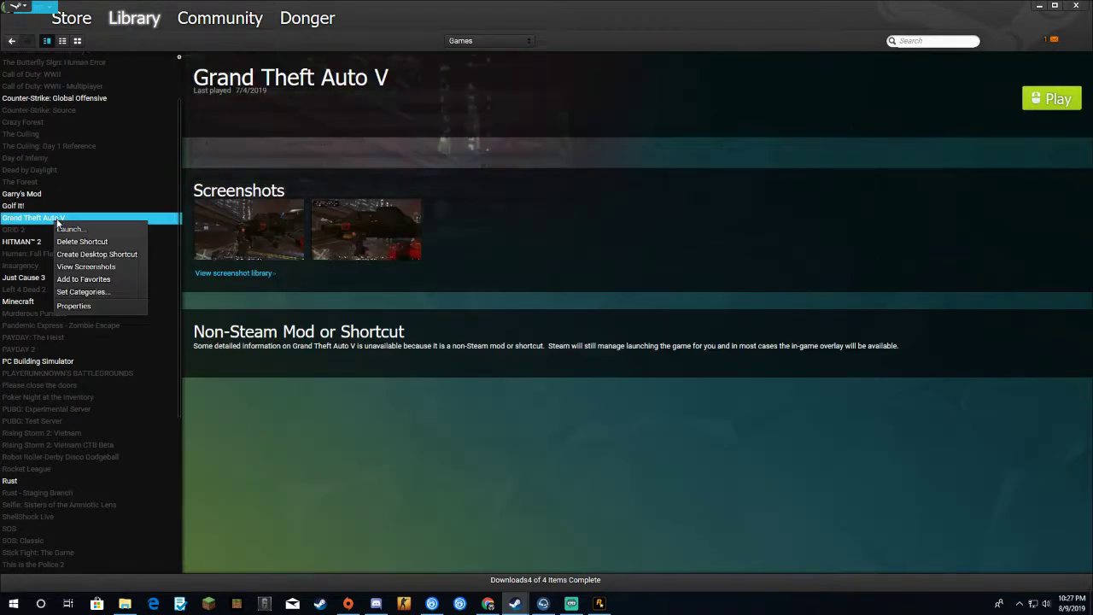
click(86, 307)
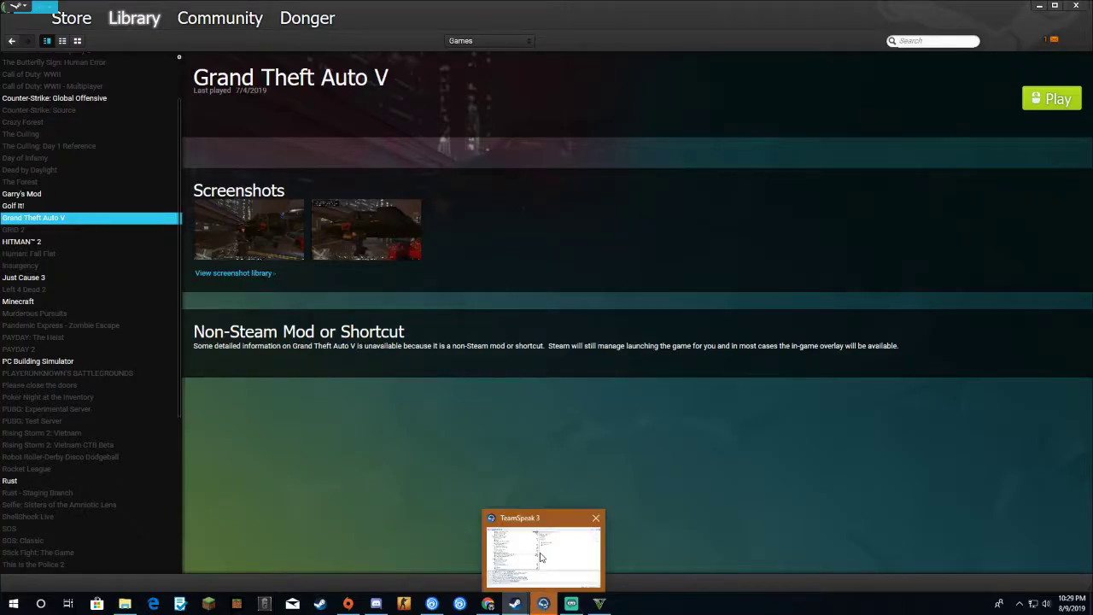
click(543, 576)
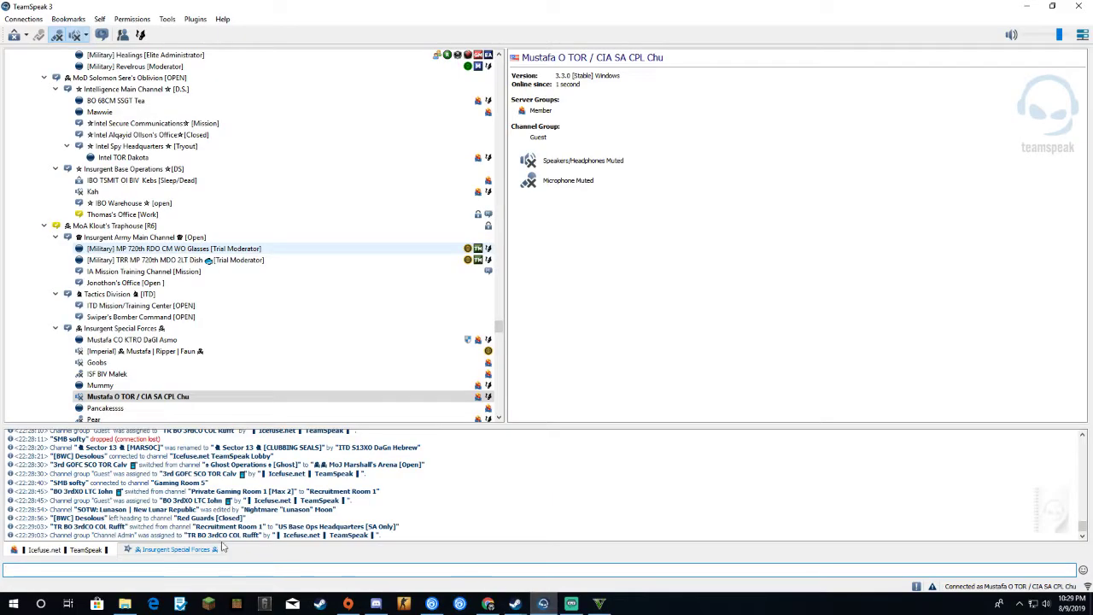
click(171, 550)
click(106, 550)
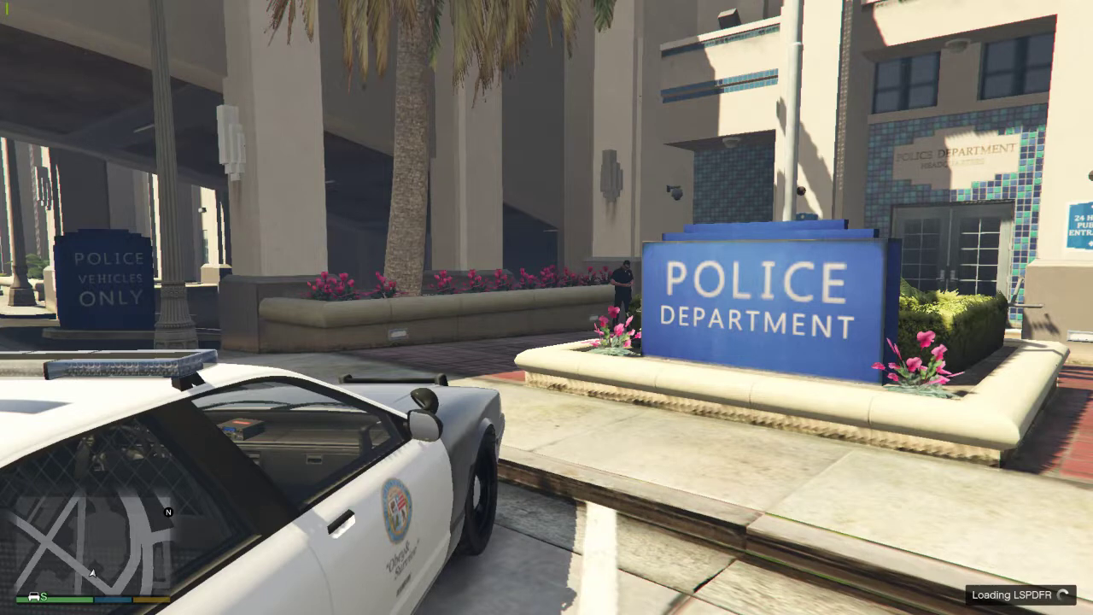
Walk the character from the patrol car to the police station's public entrance and go inside to the locker room
key(w)
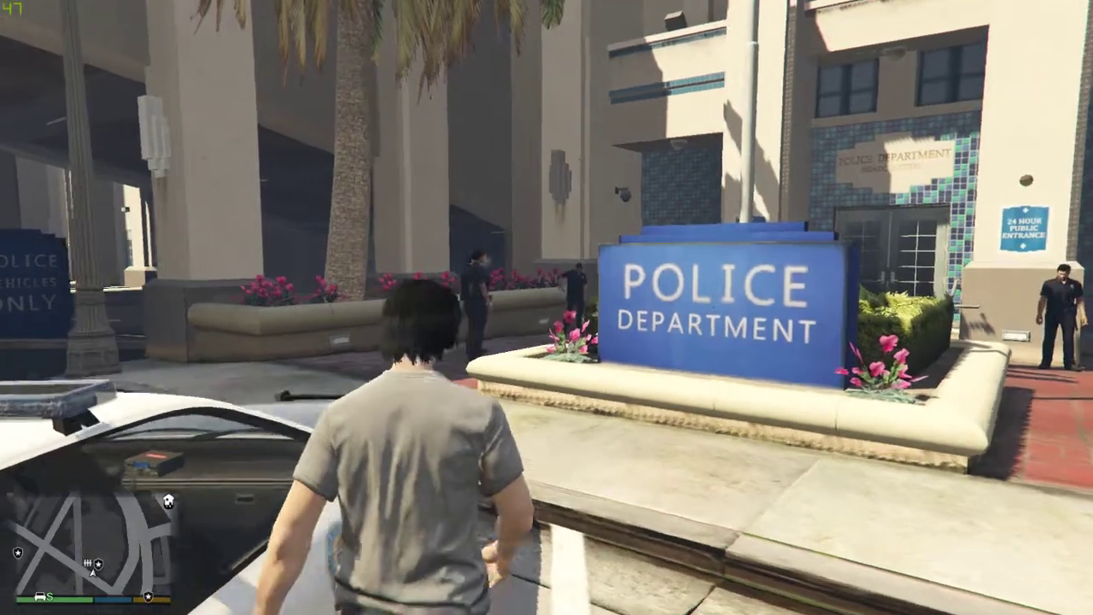
key(d)
key(a)
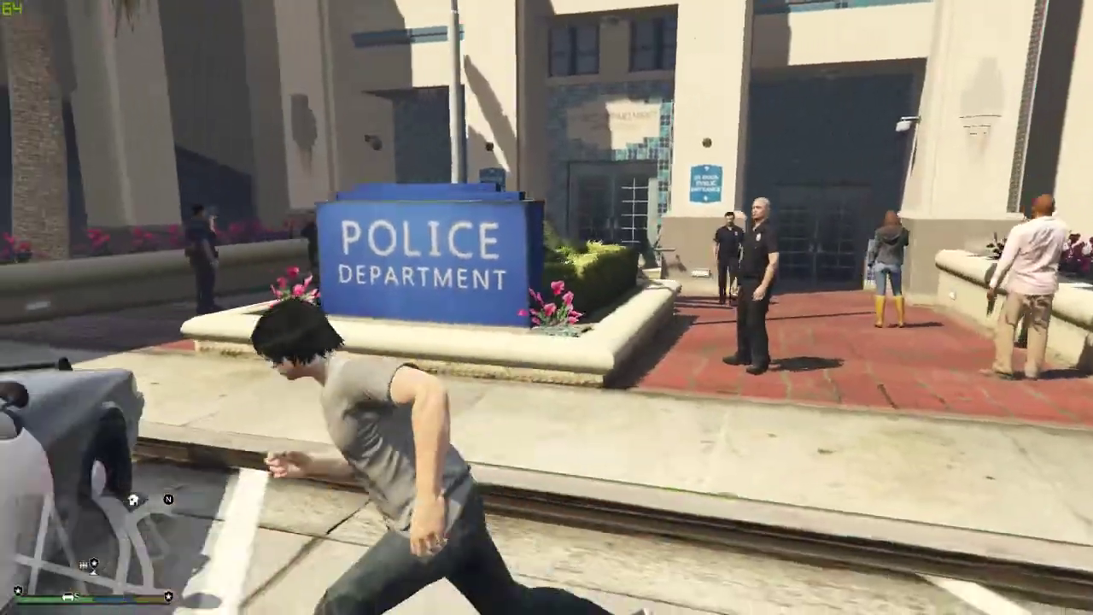
key(d)
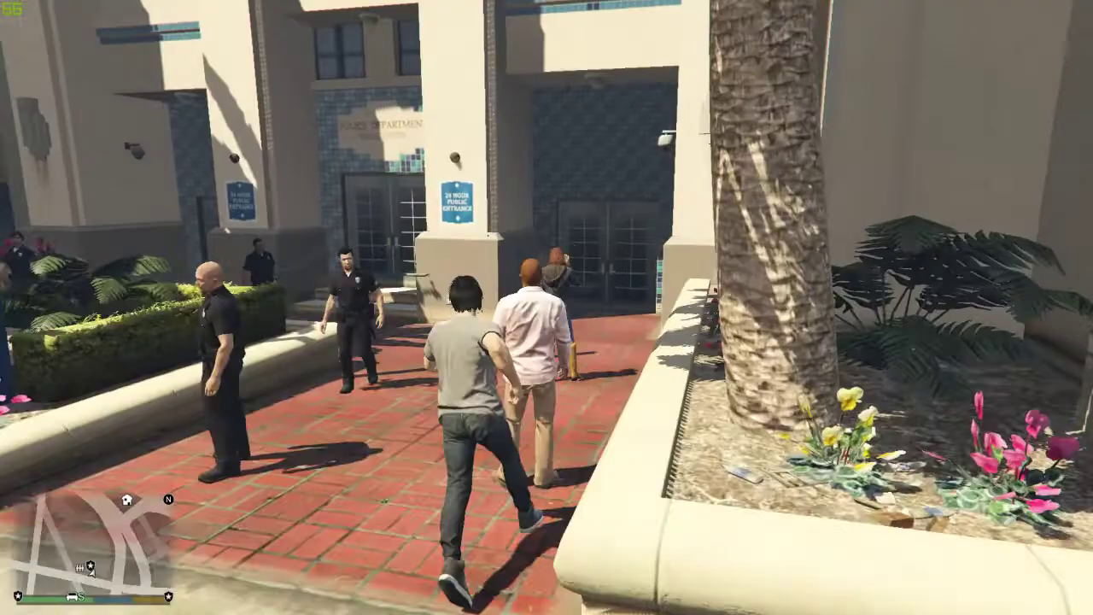
key(w)
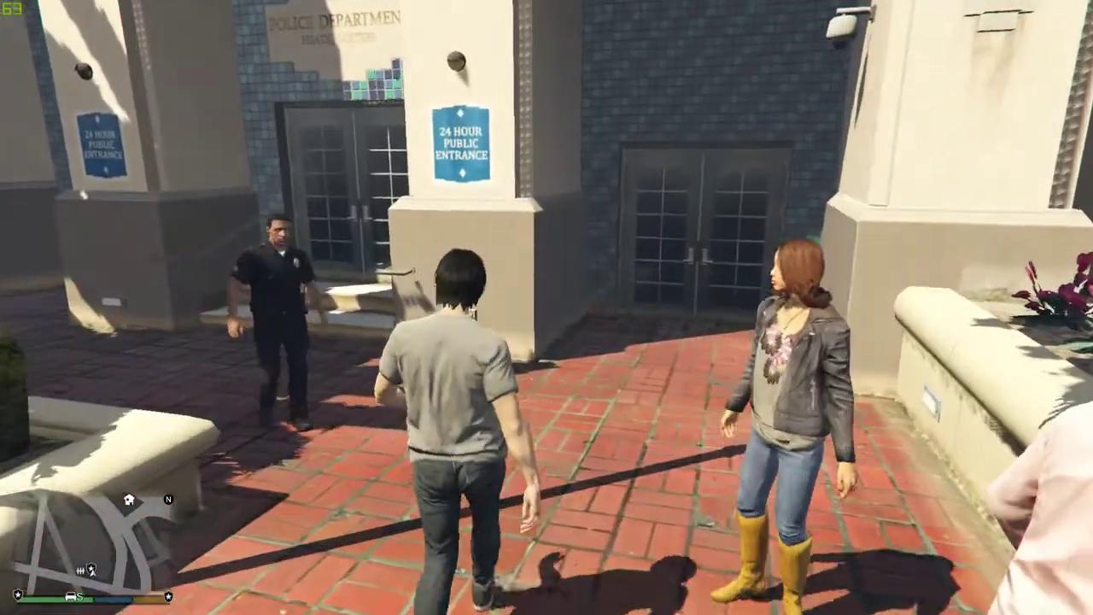
key(w)
key(a)
key(d)
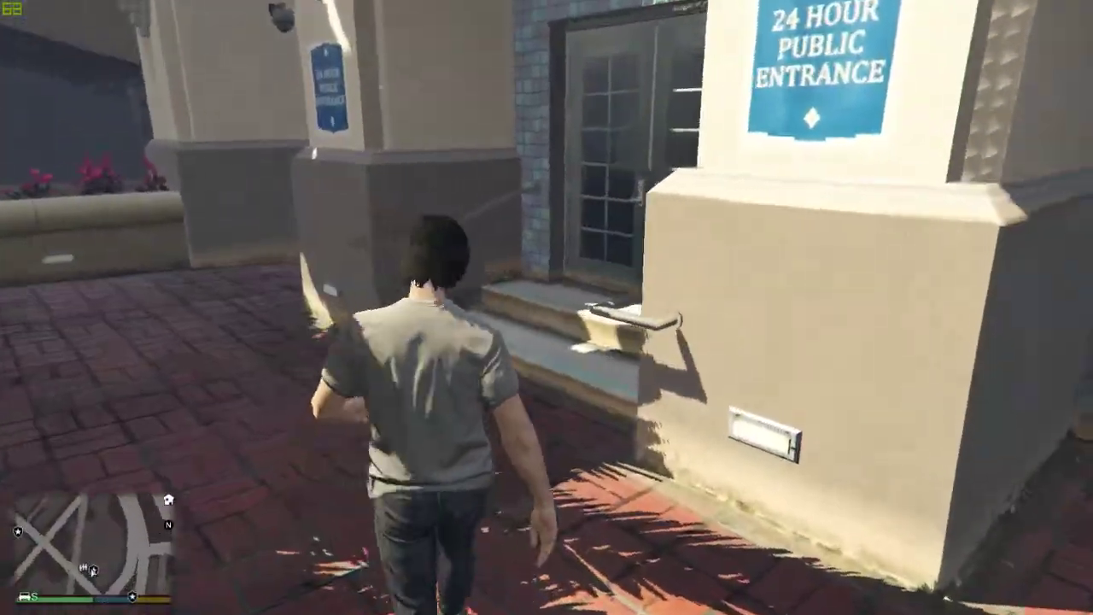
key(w)
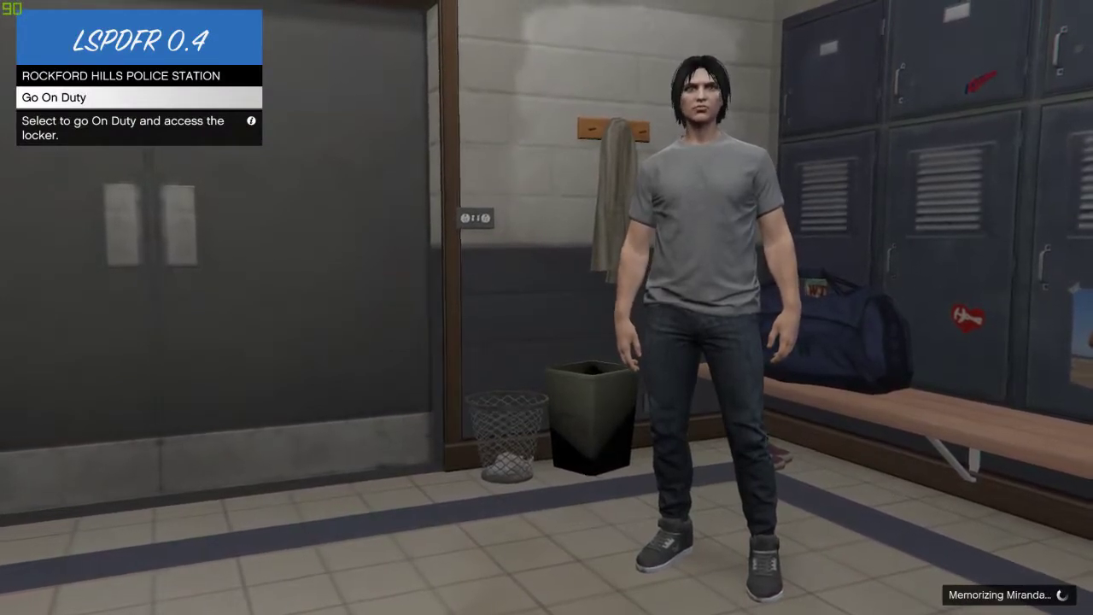
Go on duty at the Rockford Hills Police Station and open the police locker
key(Return)
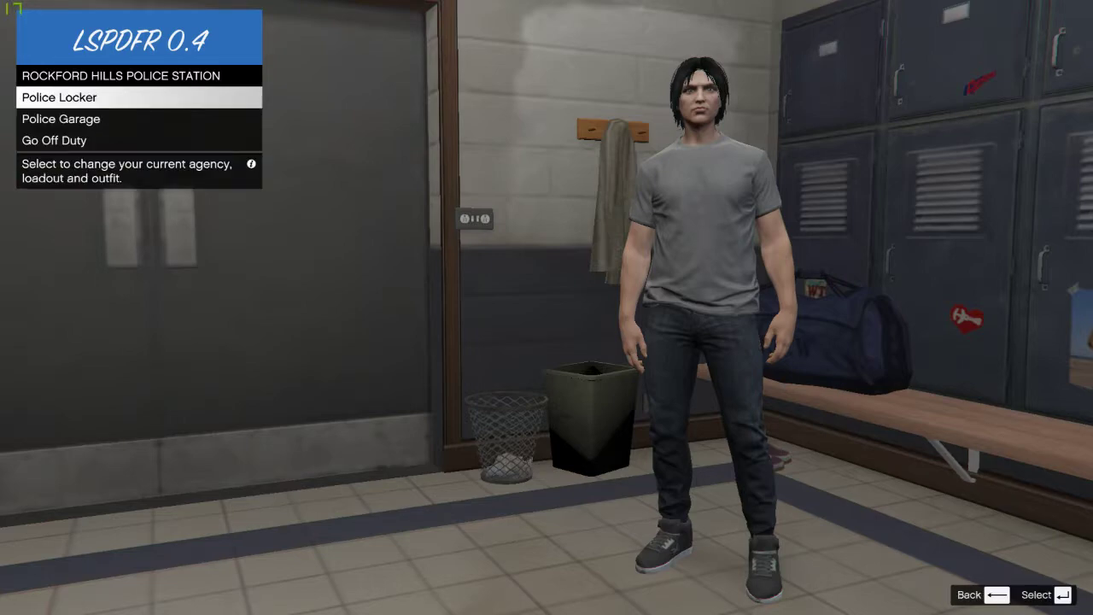
key(Down)
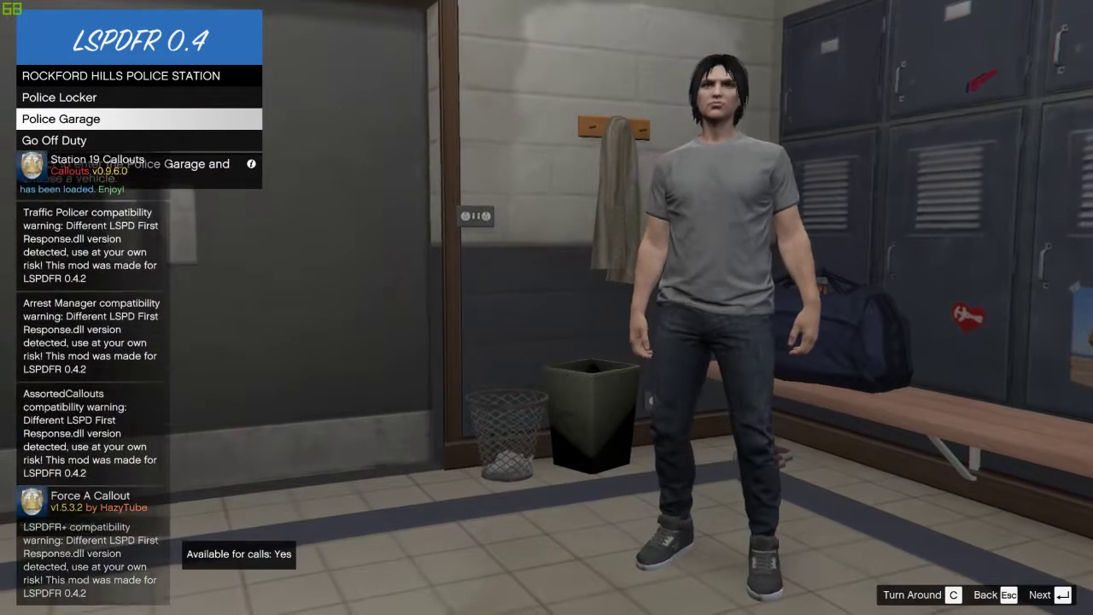
key(Up)
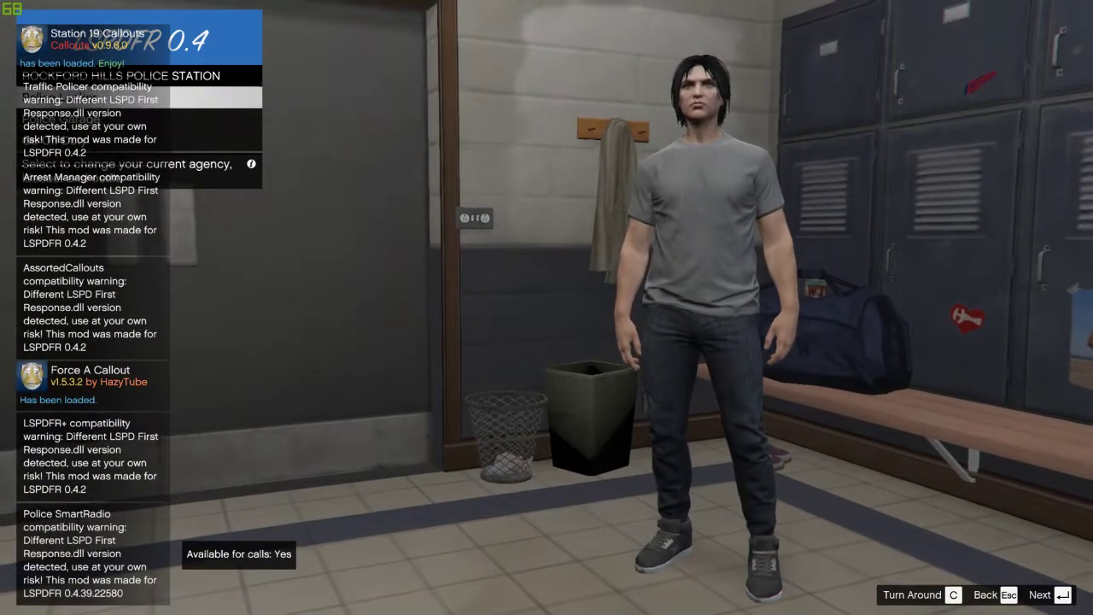
key(Down)
key(Up)
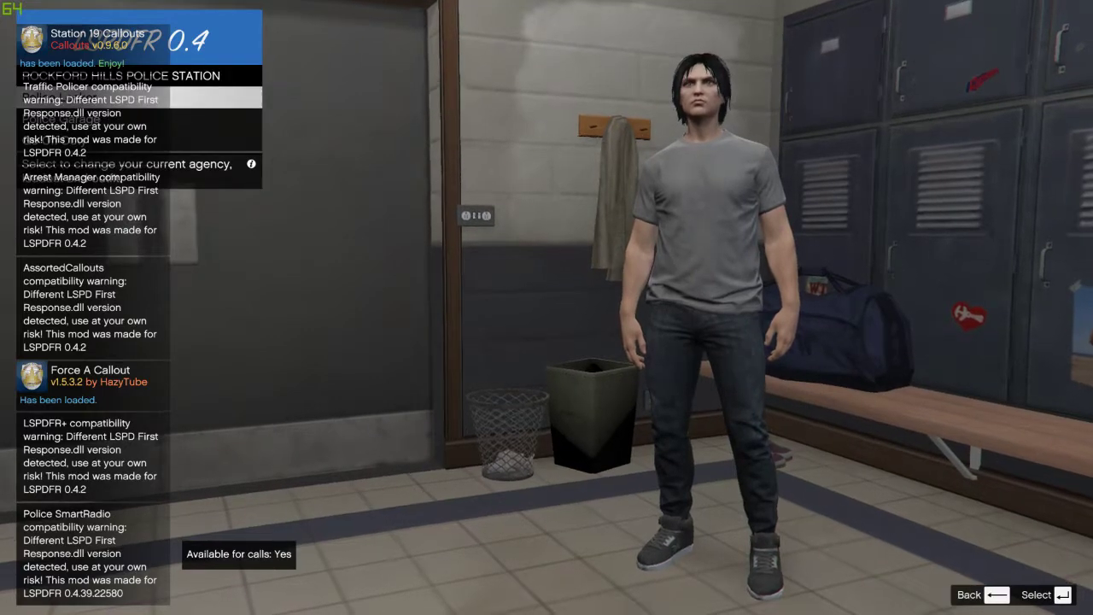
key(Return)
Browse the available agencies and set the character's agency to IAA
key(Right)
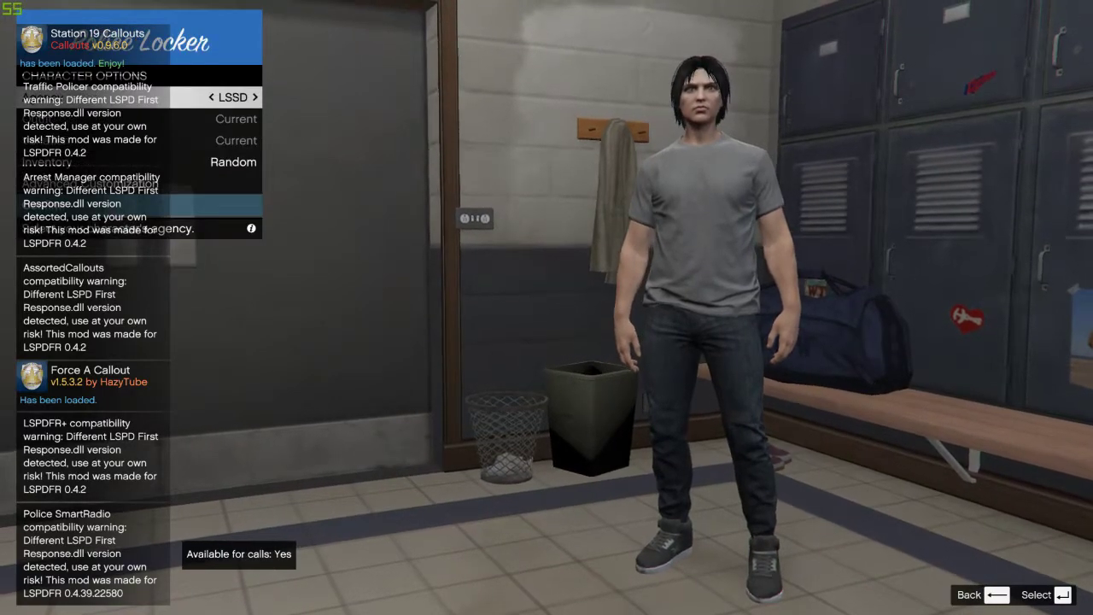
key(Right)
key(Left)
key(Right)
key(Right)
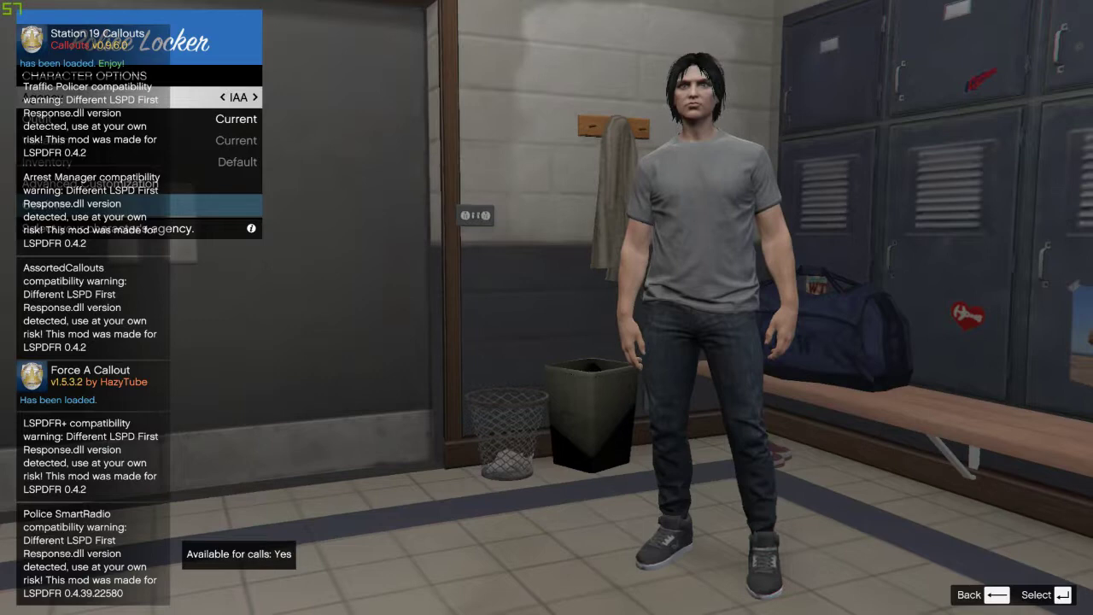
key(Right)
key(Left)
Try The Fed outfit on the IAA character
key(Down)
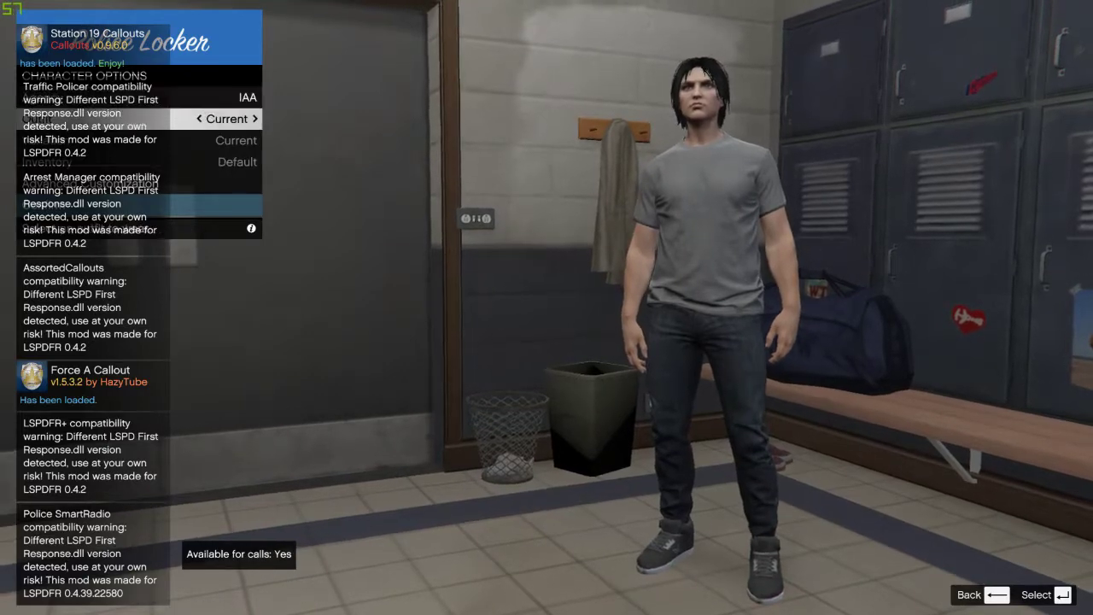
key(Right)
key(Left)
key(Right)
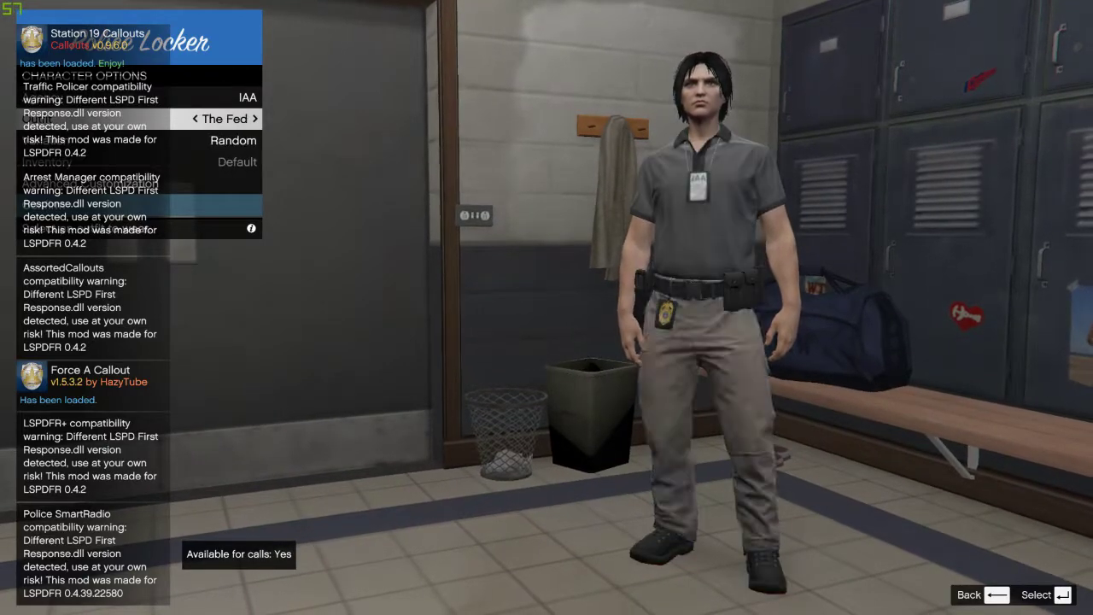
key(Left)
key(Down)
key(Up)
key(Right)
Try the variations of The Fed outfit and pick IAA Response
key(Down)
key(Right)
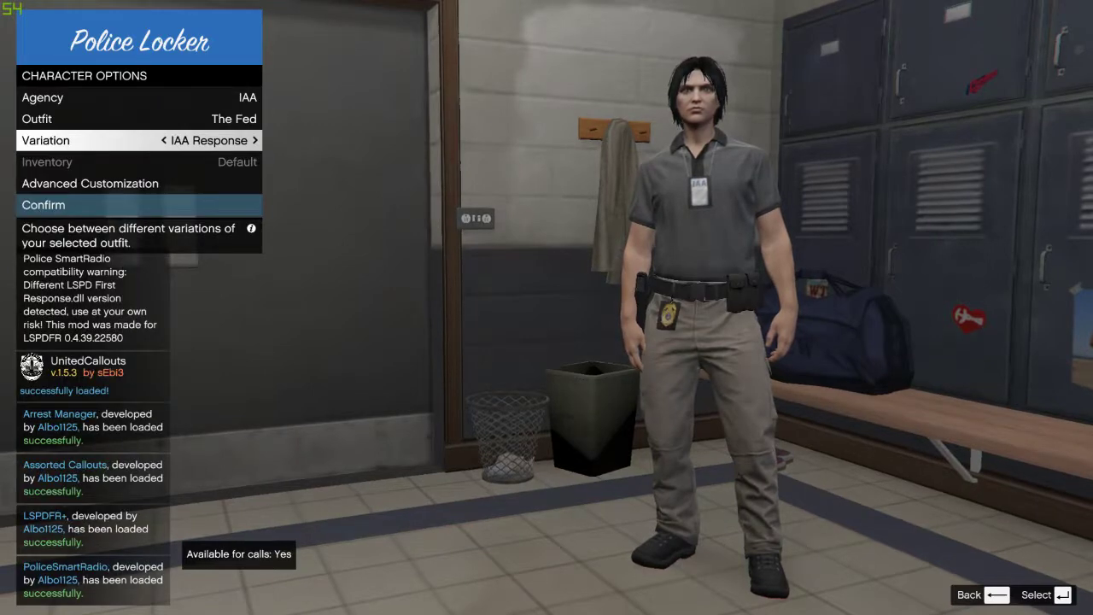
key(Right)
key(Left)
key(Right)
key(Right)
key(Left)
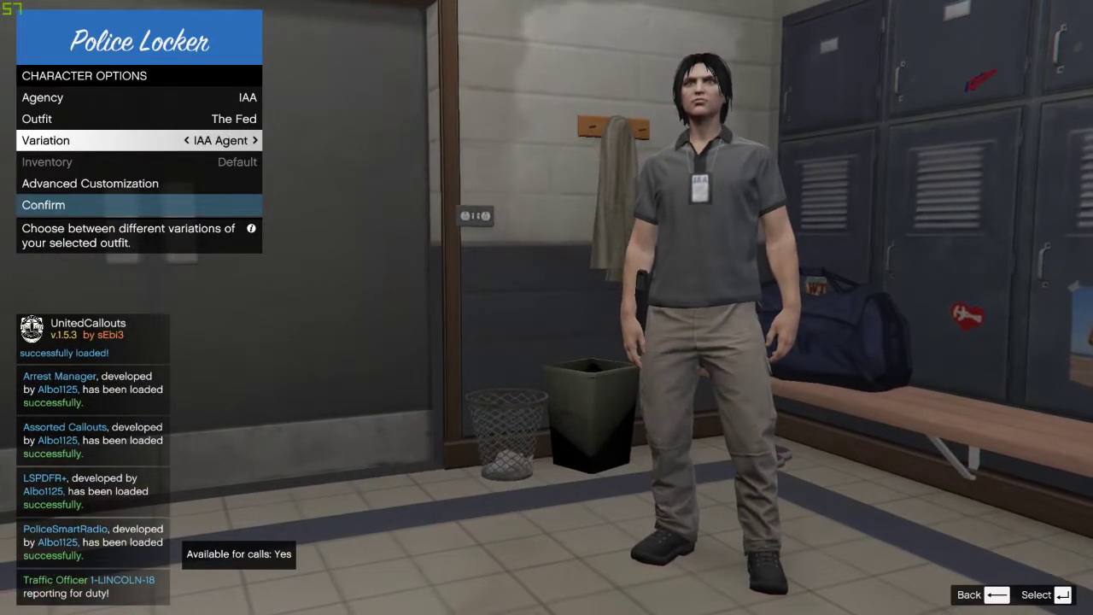
key(Left)
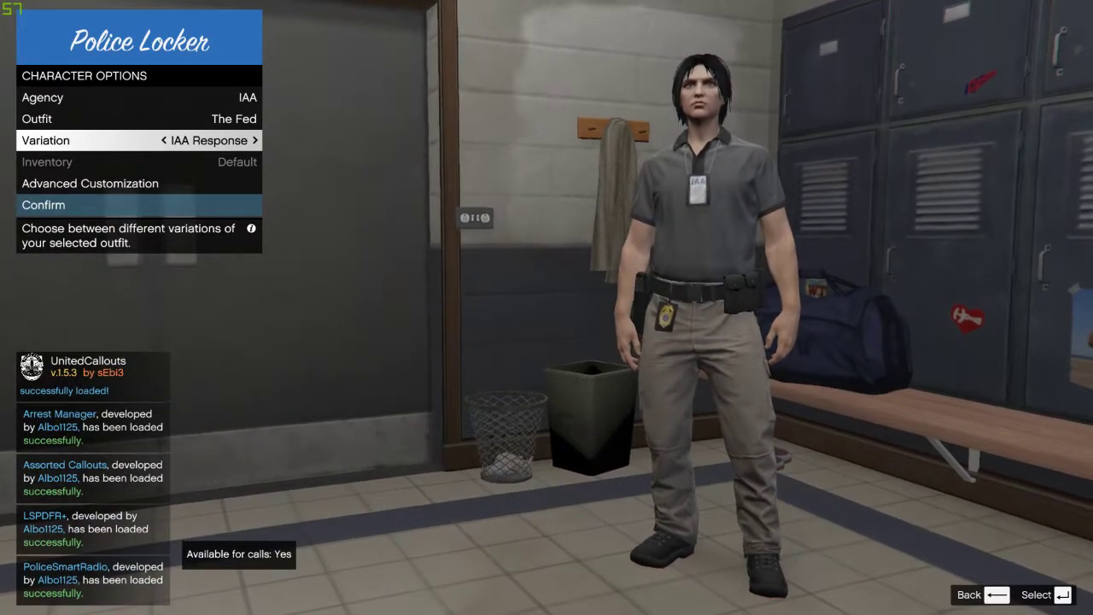
Change the character's agency to LSPD
key(Up)
key(Up)
key(Right)
key(Right)
key(Right)
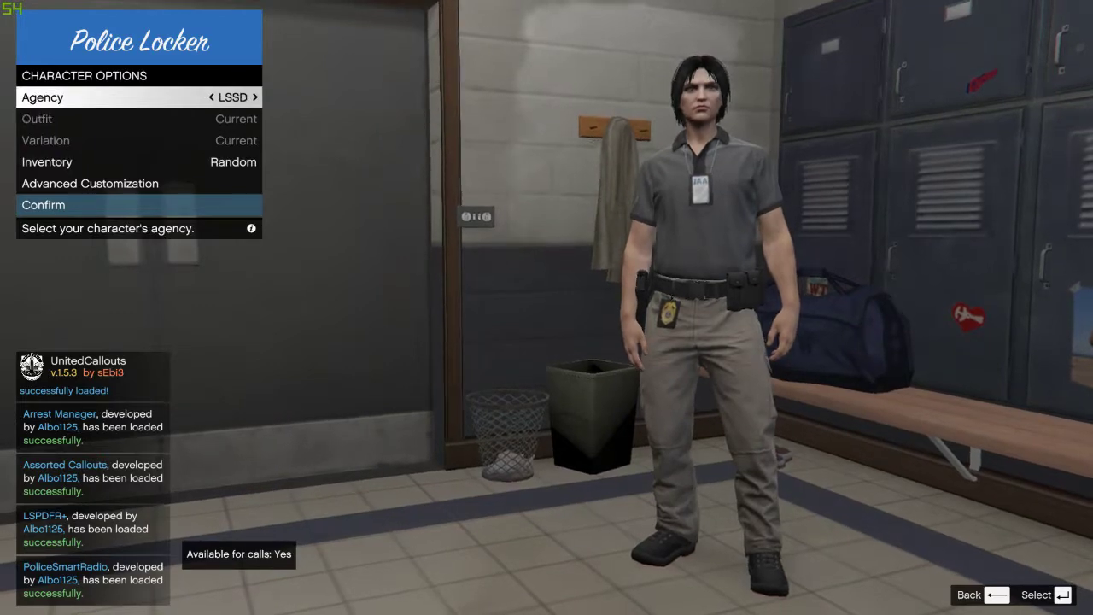
key(Left)
key(Left)
key(Right)
Dress the LSPD character in The Cop outfit
key(Down)
key(Right)
key(Left)
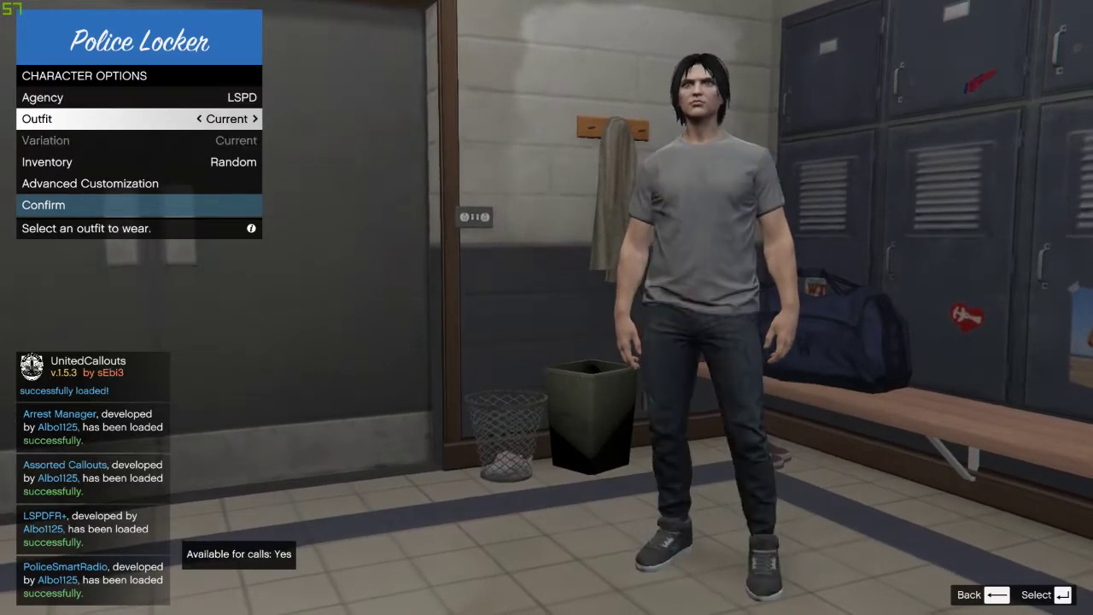
key(Right)
Go through the officer rank variations of The Cop outfit and set the variation to Random
key(Down)
key(Right)
key(Right)
key(Right)
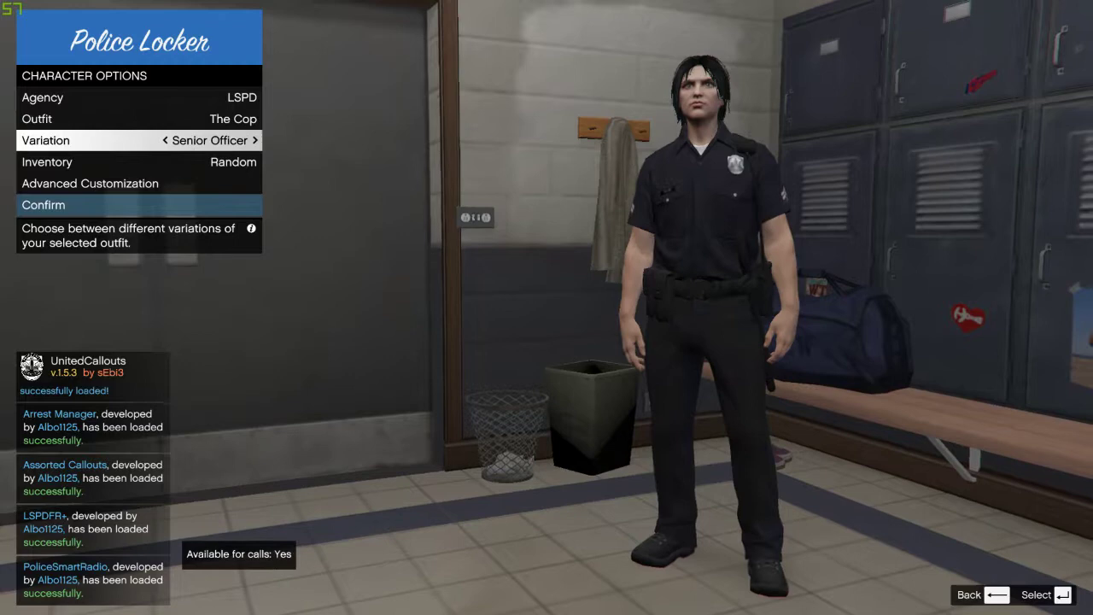
key(Right)
key(Left)
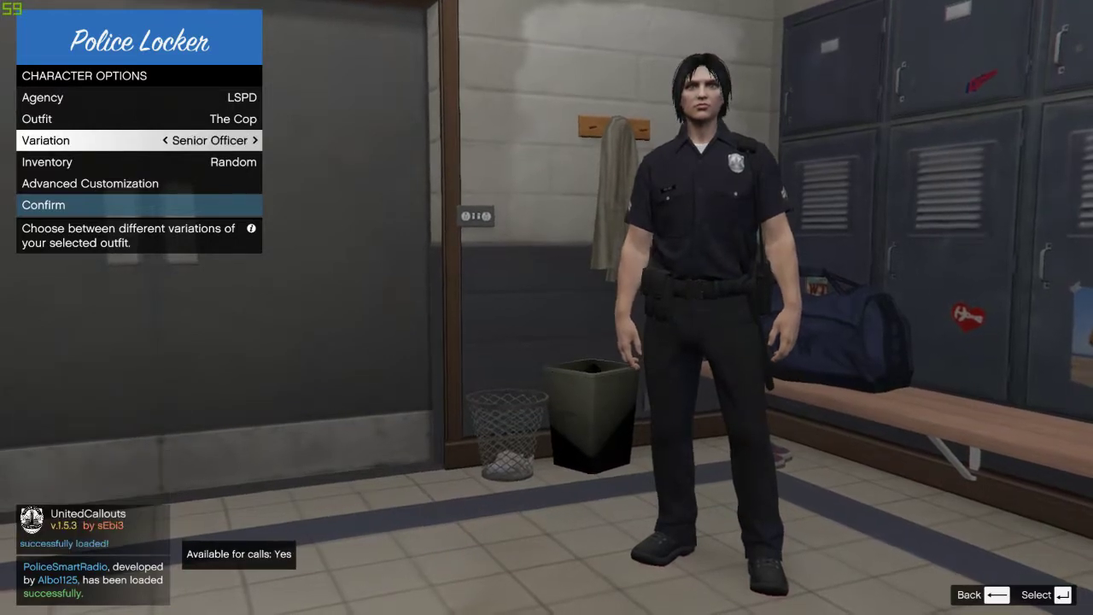
key(Left)
key(Left)
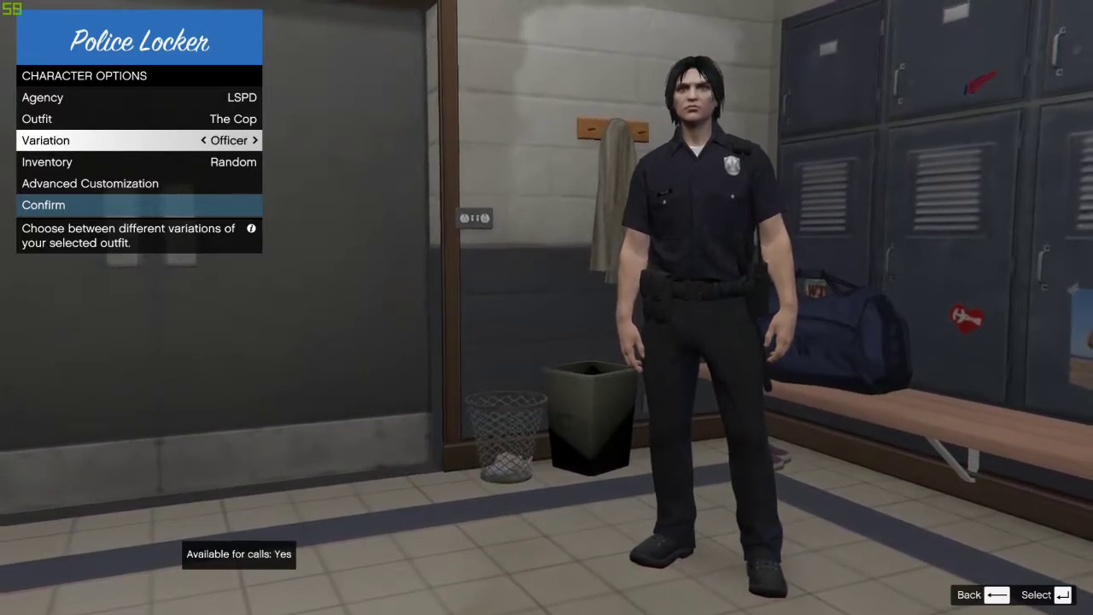
key(Left)
Compare the available inventories and equip the character with the SWAT inventory
key(Down)
key(Right)
key(Right)
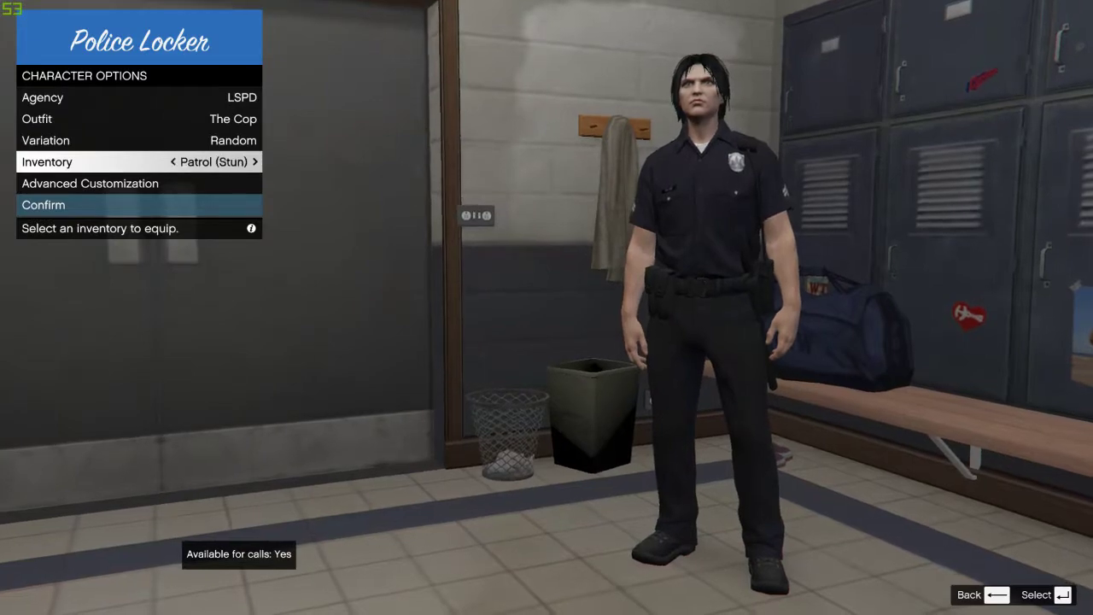
key(Right)
key(Left)
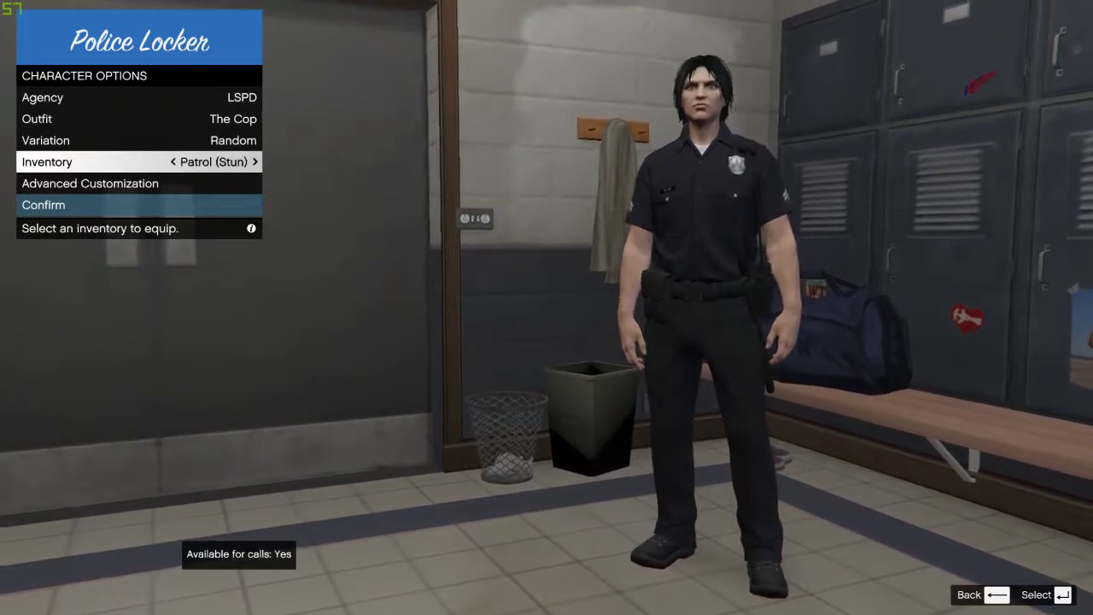
key(Left)
key(Left)
key(Left)
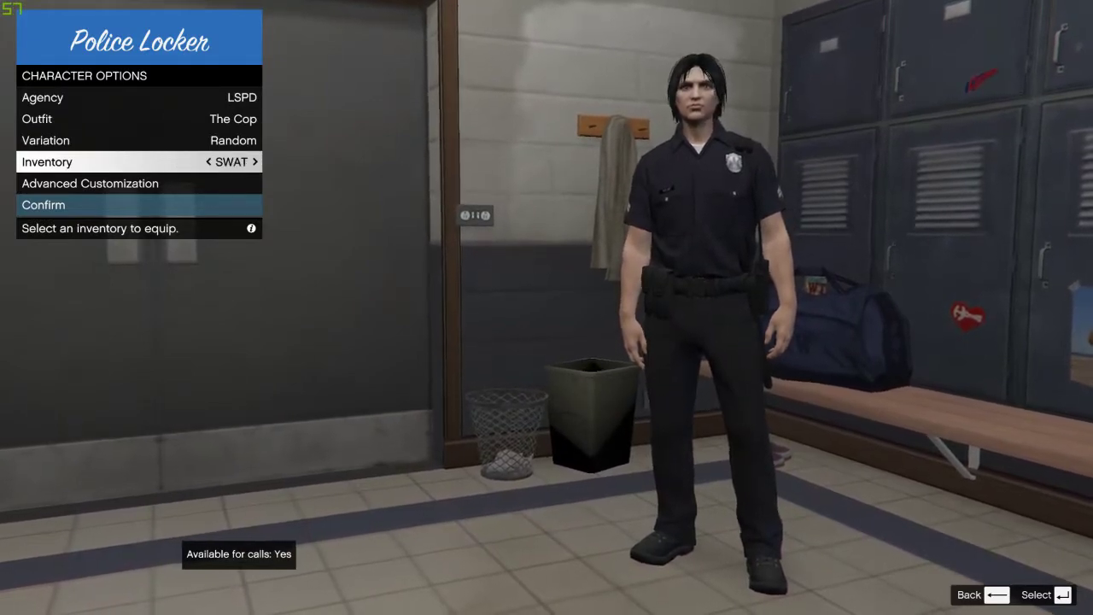
Give the character sunglasses by changing the Prop 1 drawable in the advanced customization
key(Down)
key(Return)
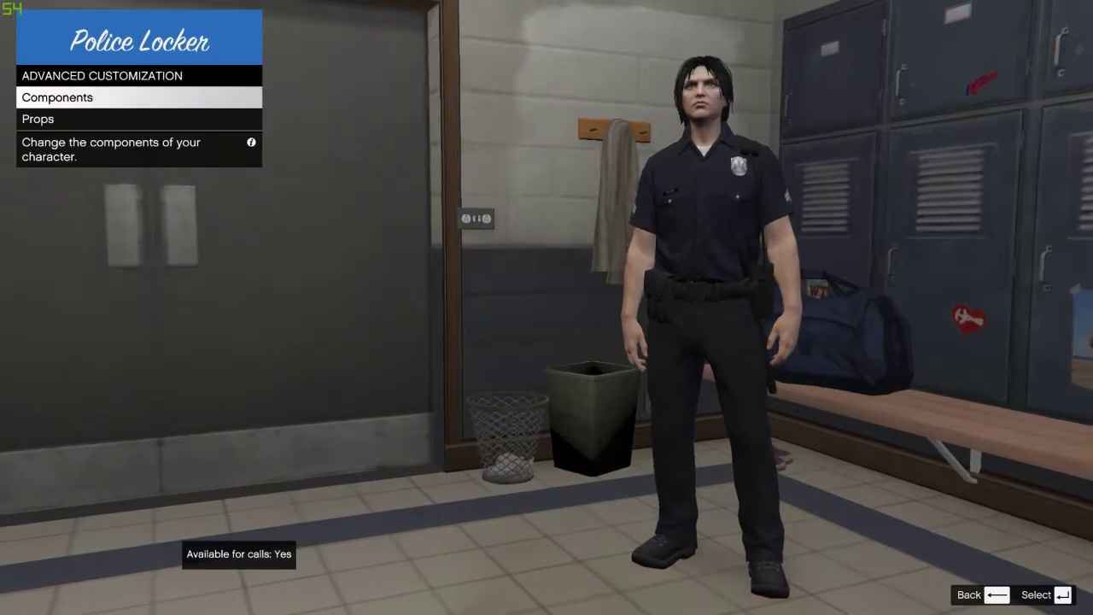
key(Down)
key(Return)
key(Down)
key(Return)
key(Right)
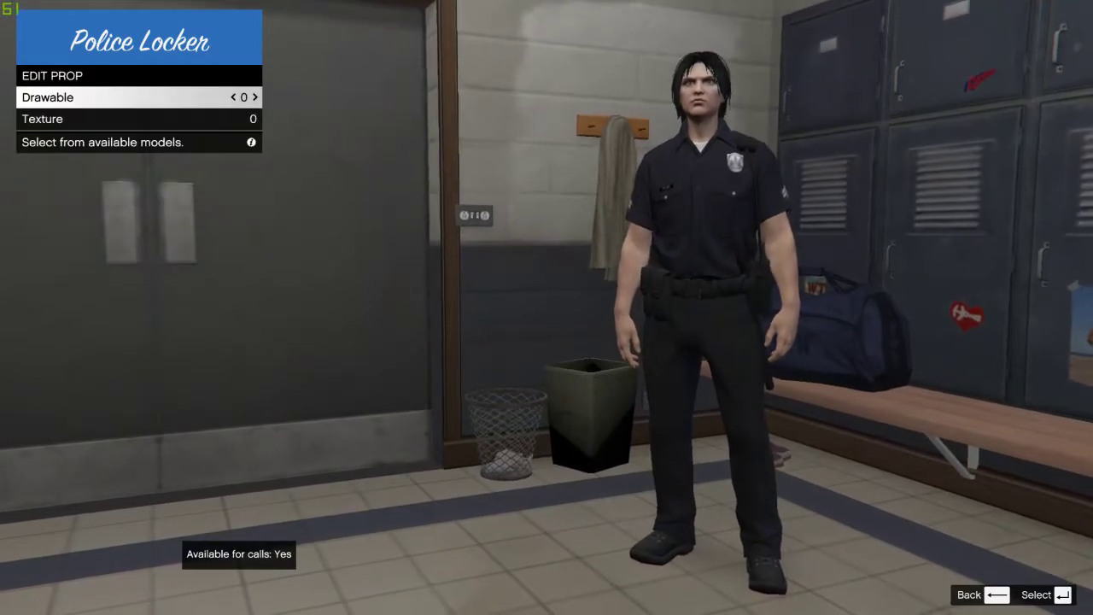
key(Right)
key(Right)
key(Right)
key(BackSpace)
Set the drawable of Prop 2 to 3 and leave its texture at 0
key(Down)
key(Return)
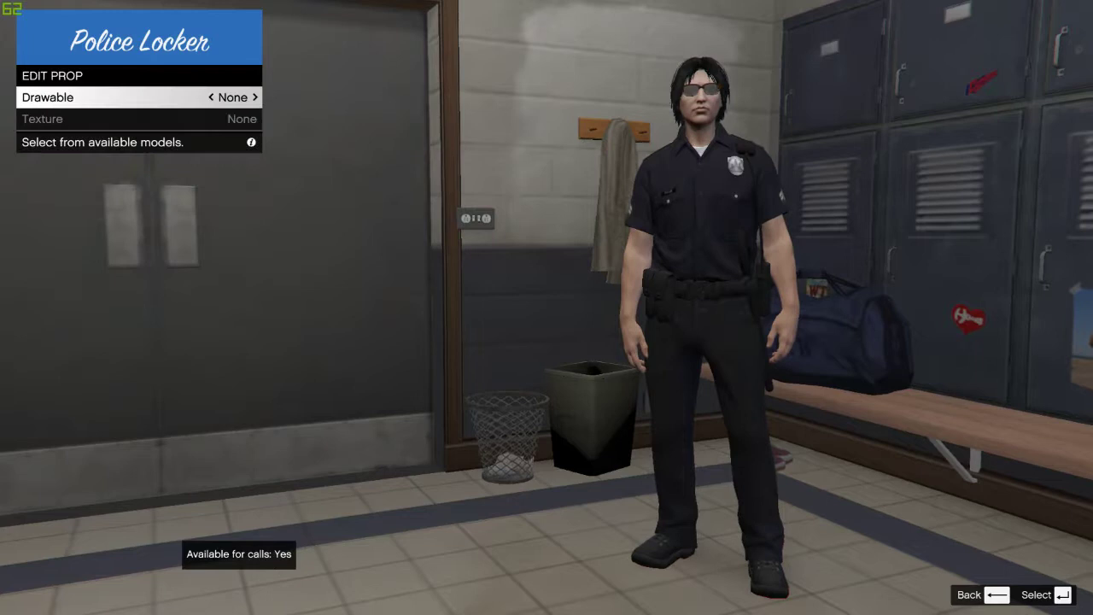
key(Down)
key(Up)
key(Right)
key(Right)
key(Right)
key(Right)
key(Down)
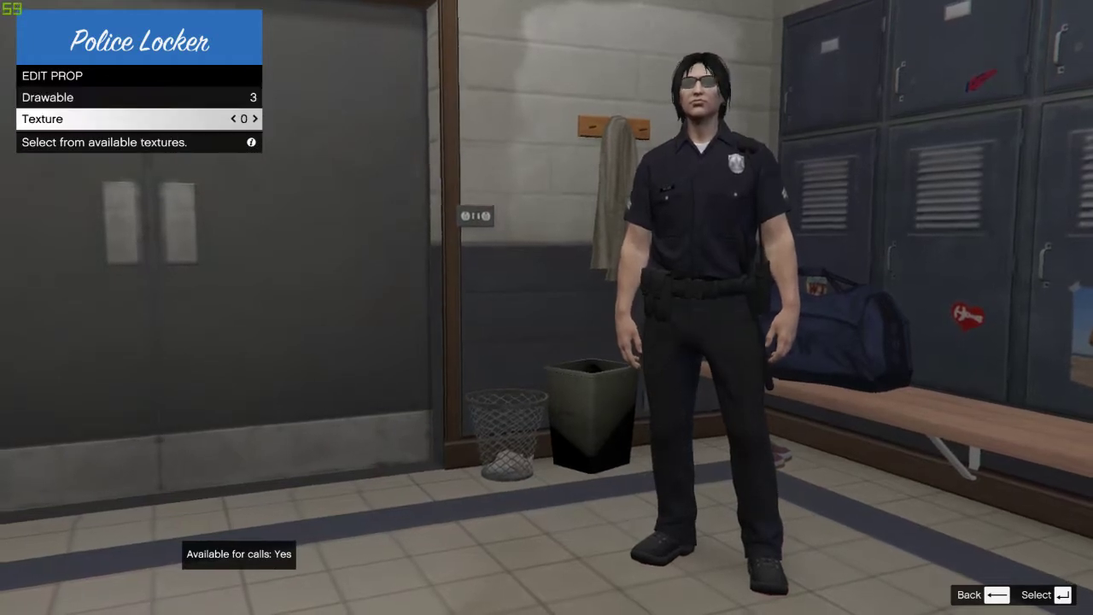
key(BackSpace)
Add a watch through Prop 6, set the Prop 7 wrist accessory's drawable to 2, and return to the character options
key(Return)
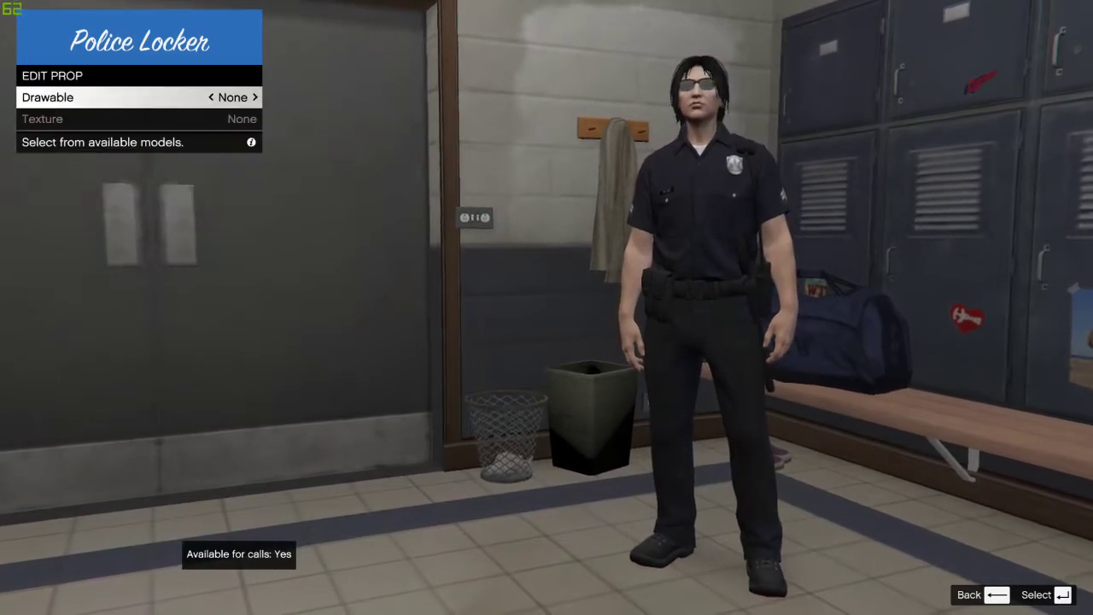
key(Right)
key(BackSpace)
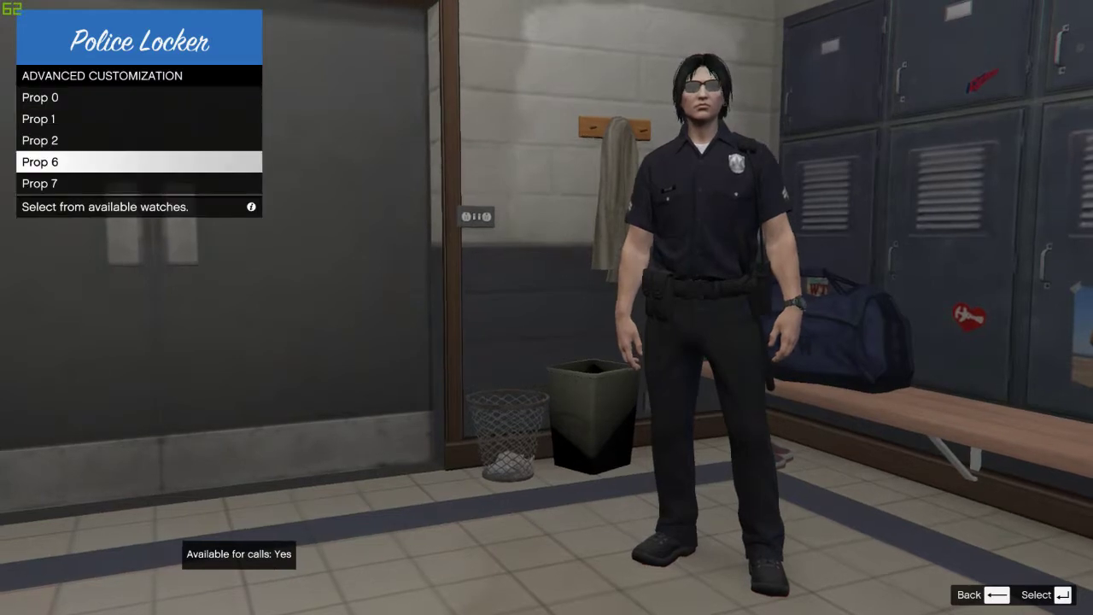
key(Return)
key(Right)
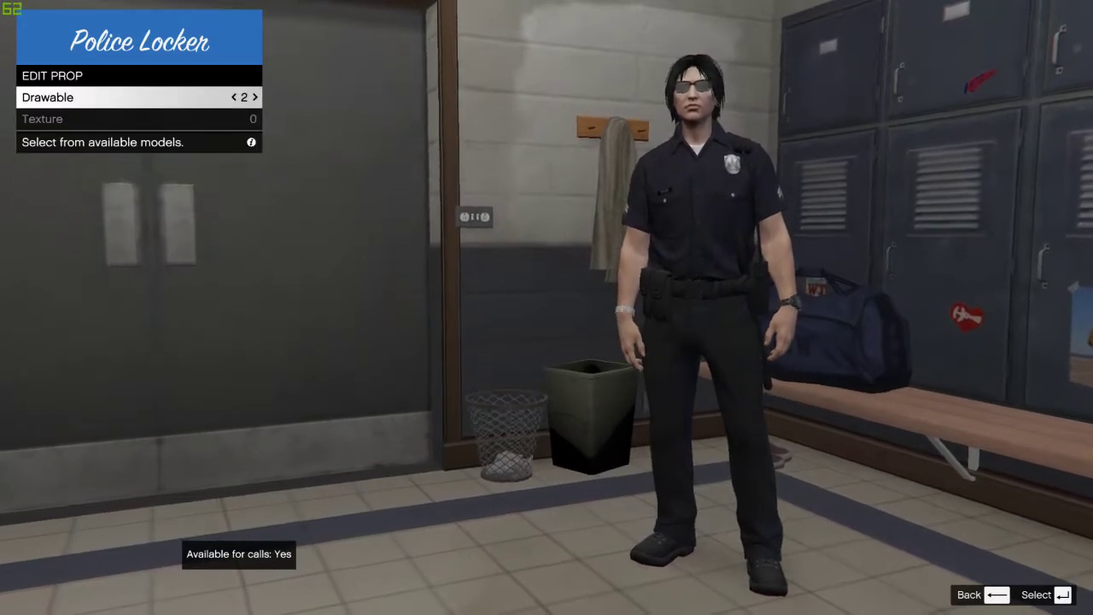
key(BackSpace)
key(BackSpace)
key(BackSpace)
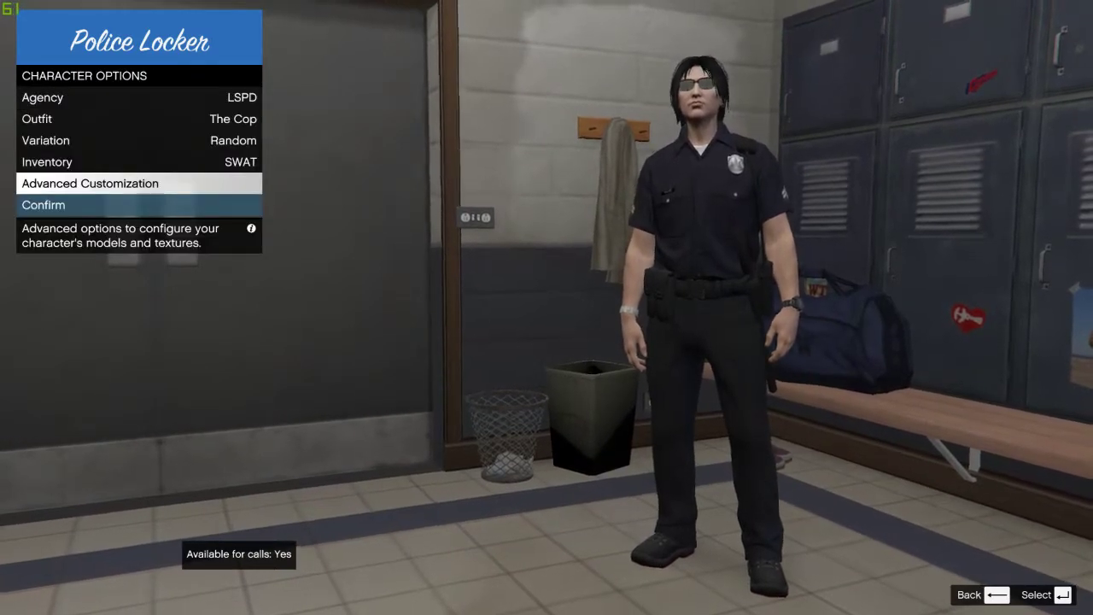